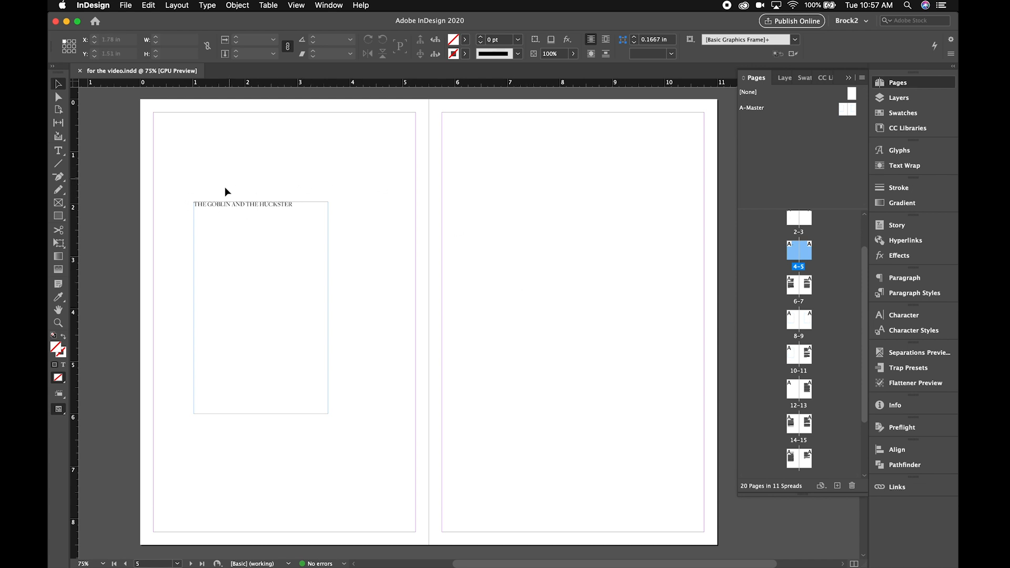
# - Look through the spreads around pages 4–5 to find where the title and story text sit
pyautogui.scroll(-15, 441, 312)
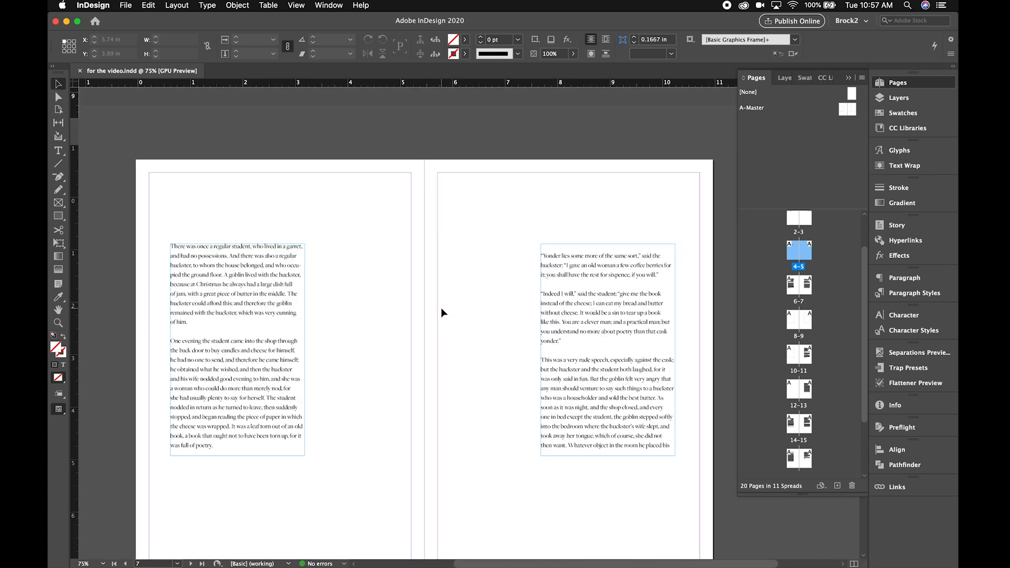
pyautogui.scroll(4, 441, 312)
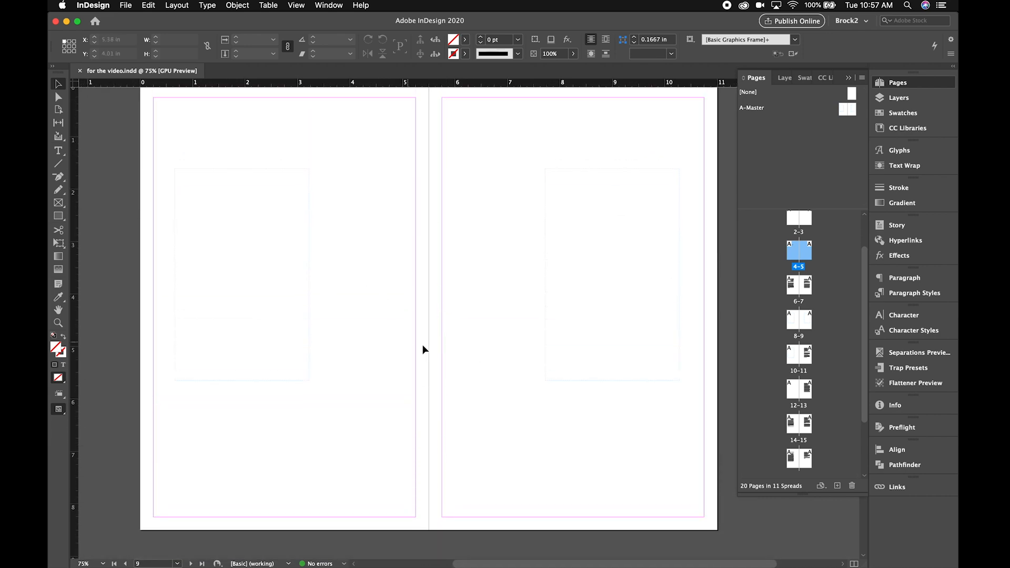
pyautogui.scroll(4, 424, 349)
pyautogui.scroll(5, 424, 349)
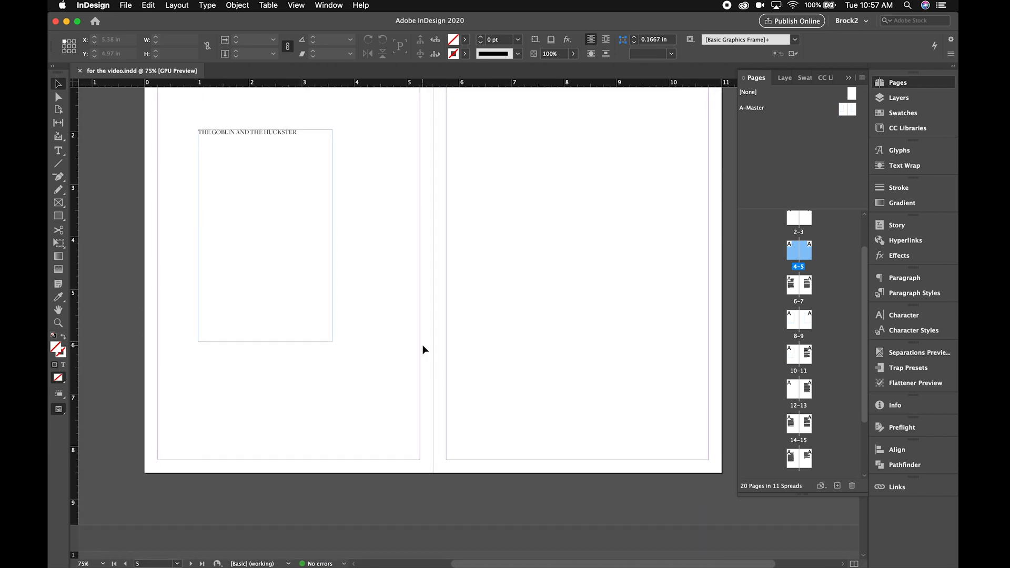
pyautogui.scroll(-1, 424, 350)
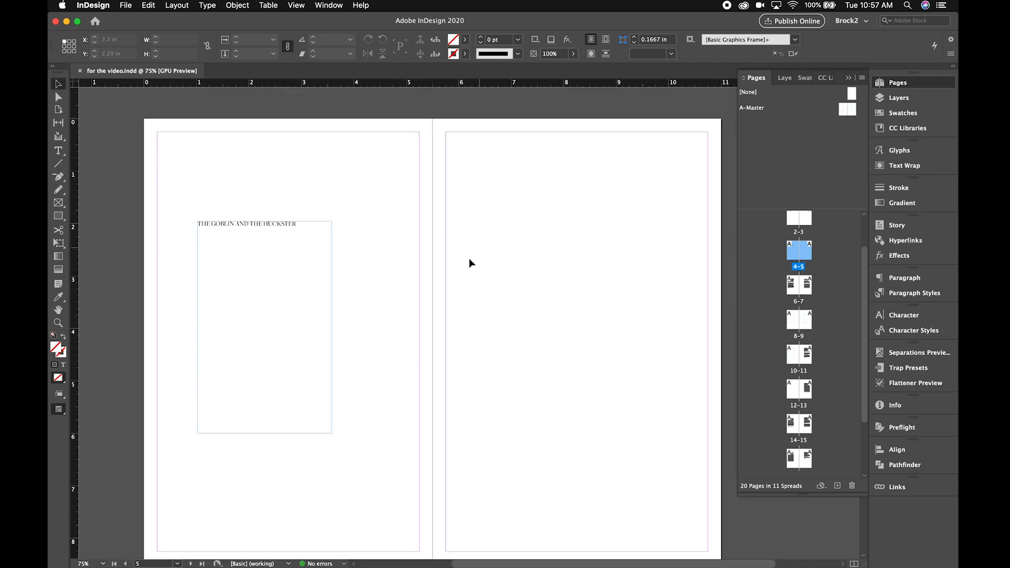
pyautogui.scroll(-1, 555, 327)
pyautogui.hscroll(1, 555, 327)
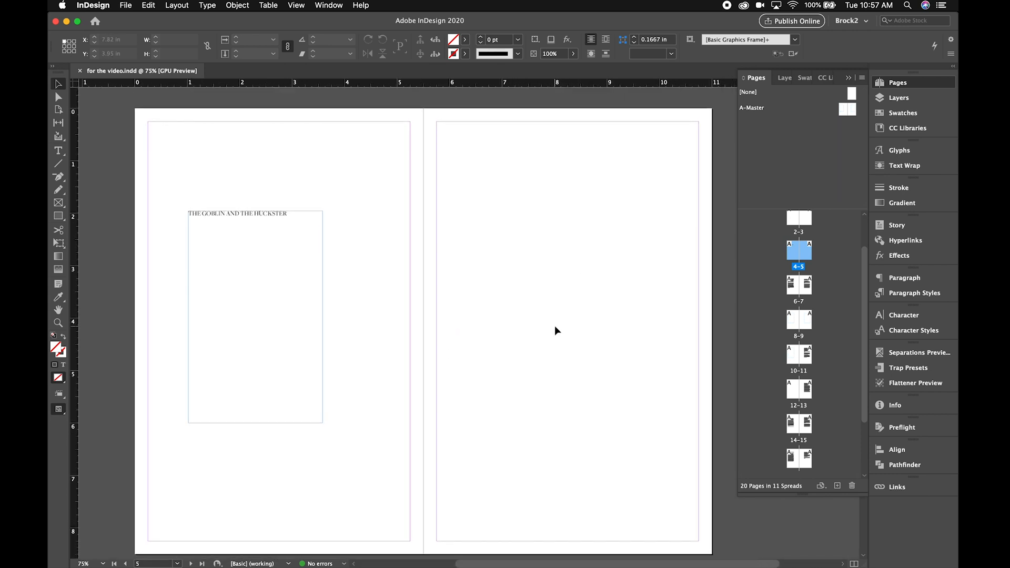
pyautogui.scroll(-1, 555, 326)
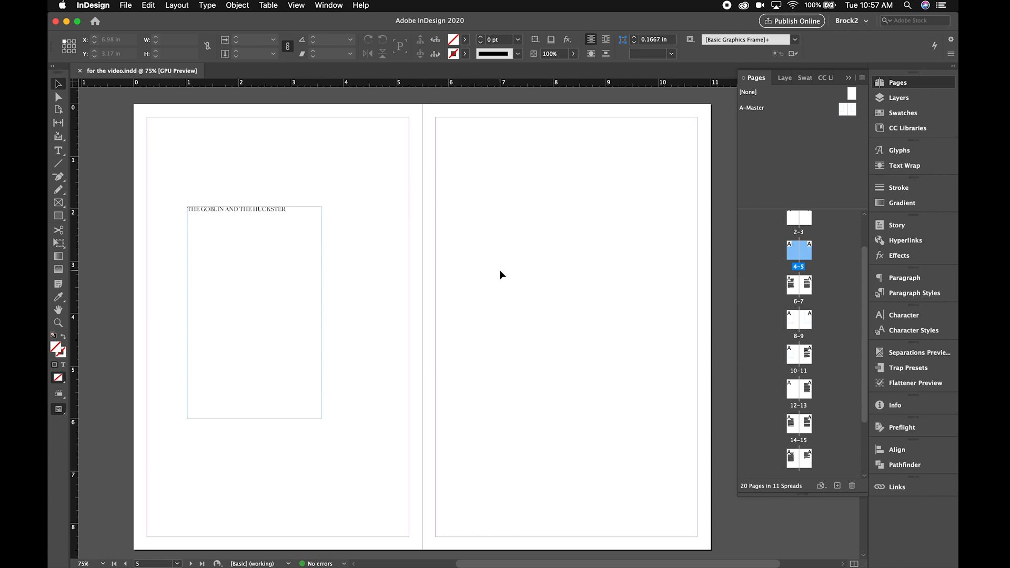
# - Place Grand_Dog.psd from the Desktop on page 5 and align its upper edge with the top of the page
pyautogui.press('super+d')
pyautogui.scroll(-10, 430, 233)
pyautogui.scroll(10, 430, 233)
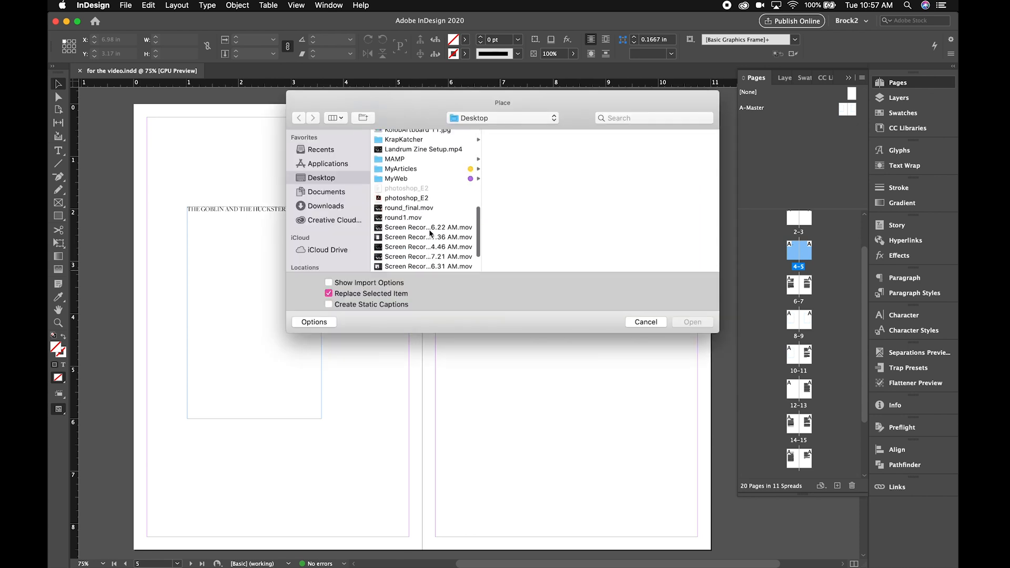
pyautogui.scroll(5, 430, 233)
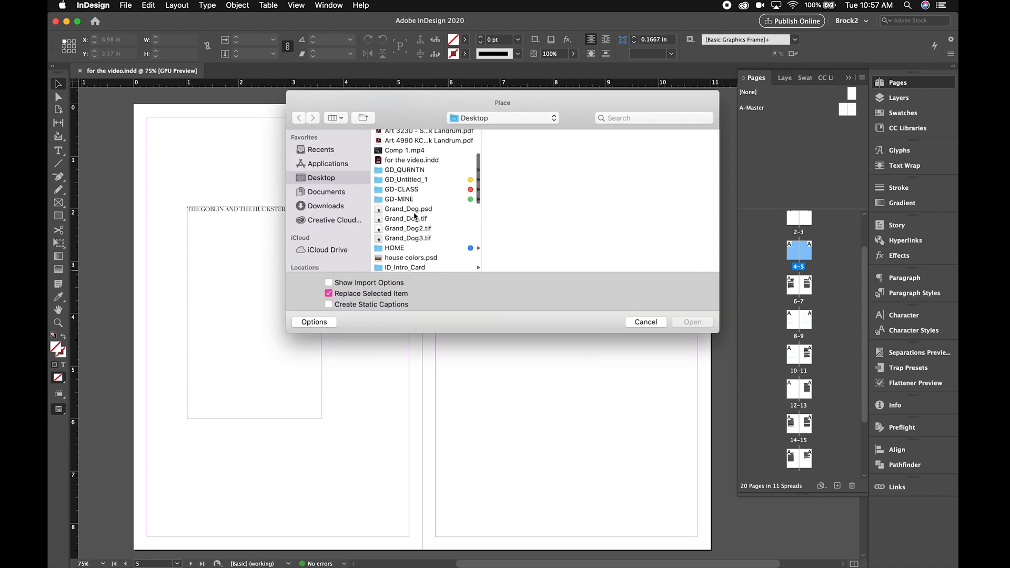
pyautogui.click(403, 209)
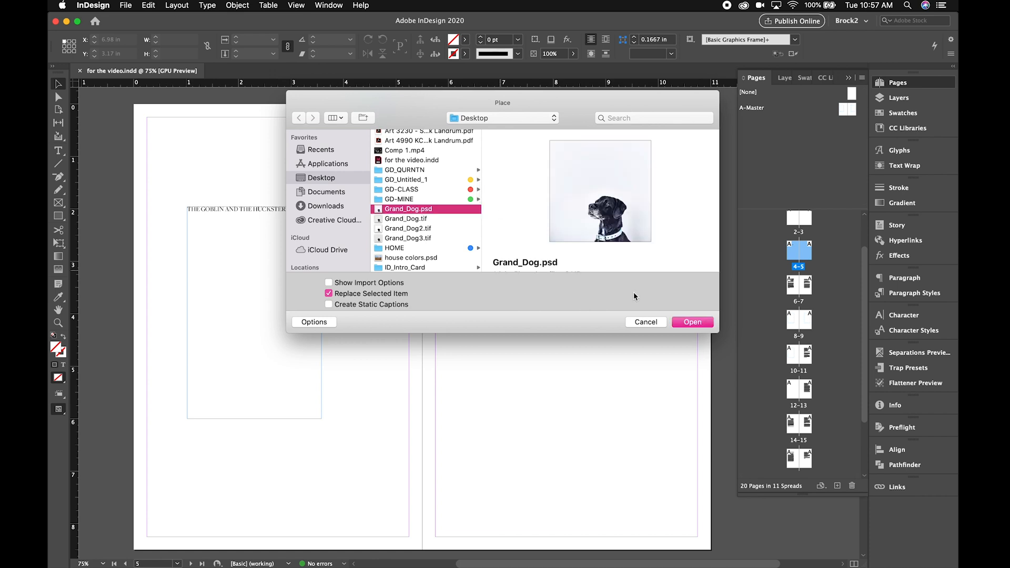
pyautogui.click(701, 325)
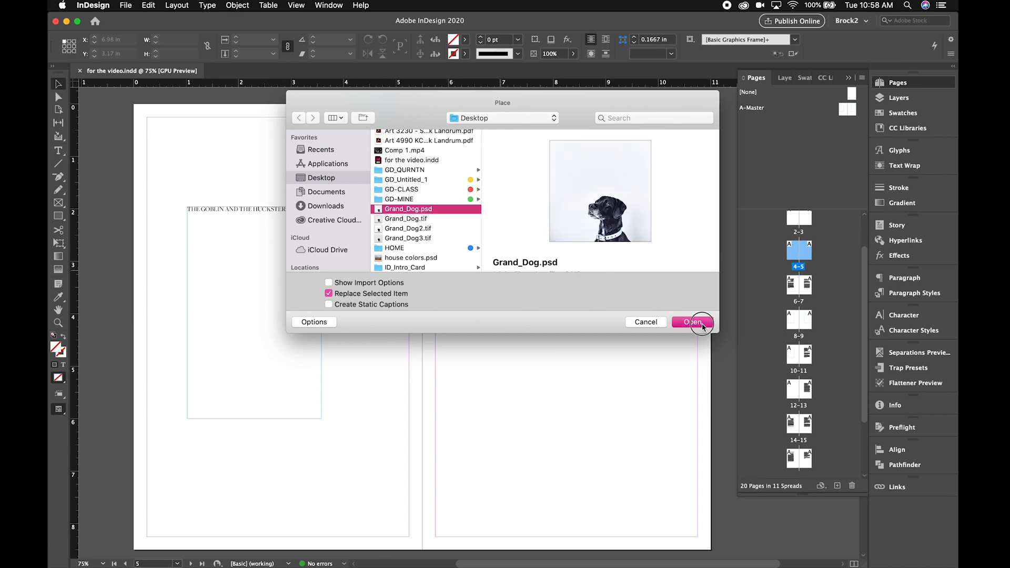
pyautogui.click(466, 147)
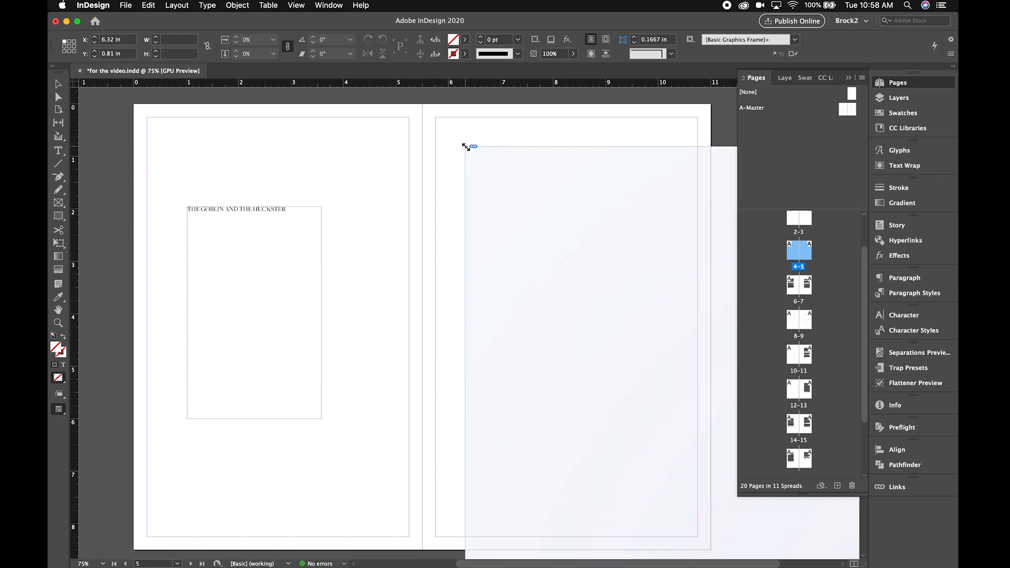
pyautogui.moveTo(524, 213); pyautogui.dragTo(455, 187)
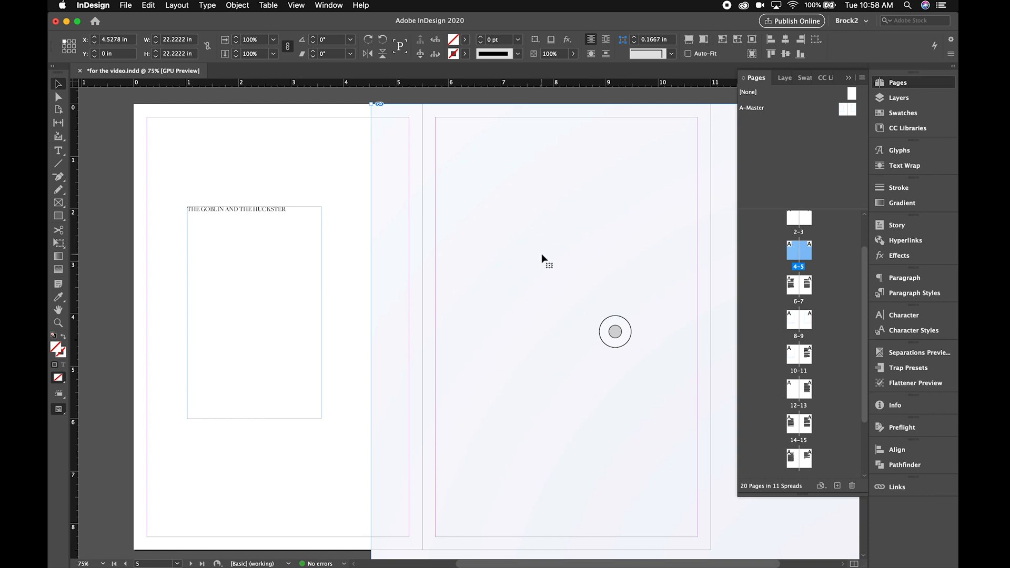
pyautogui.moveTo(542, 254); pyautogui.dragTo(517, 254)
pyautogui.moveTo(347, 104)
pyautogui.mouseDown()
pyautogui.moveTo(372, 130)
pyautogui.moveTo(346, 109)
pyautogui.mouseUp()
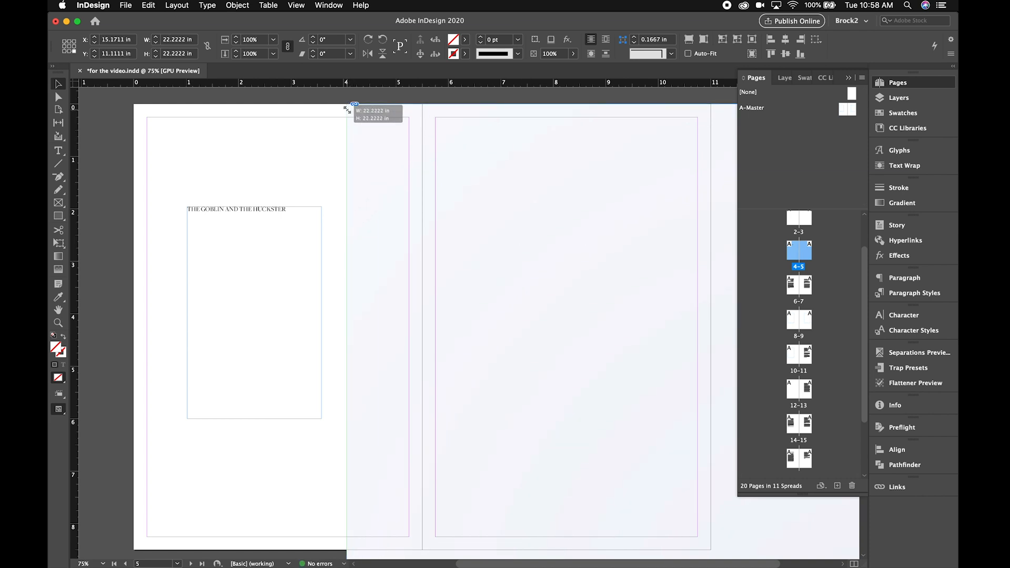
# - Scale the dog image and its frame down, undo the reduction to about 2.15 in, and position it at about 10.73 in square near the page top
pyautogui.moveTo(346, 110); pyautogui.dragTo(508, 337)
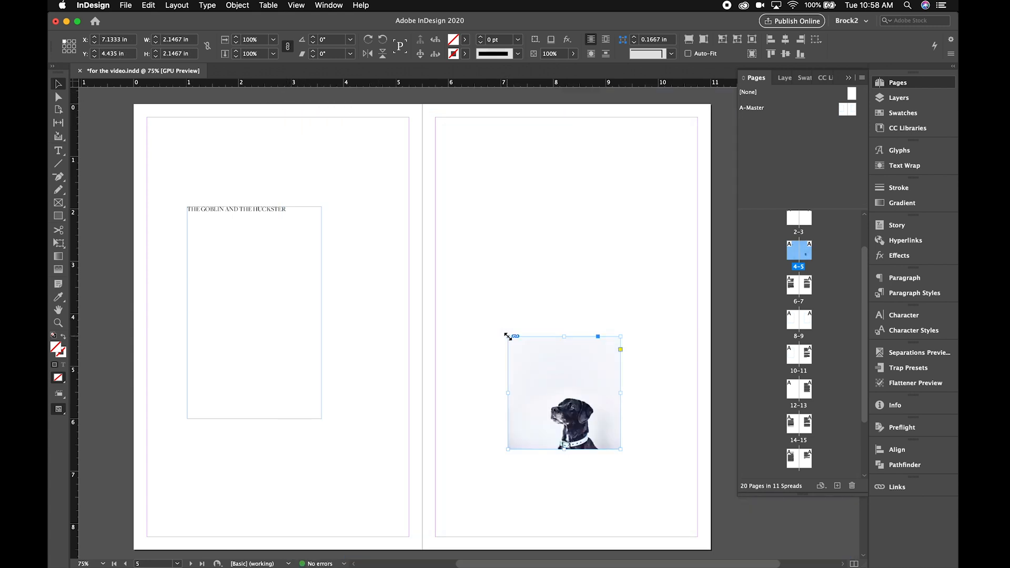
pyautogui.hotkey('ctrl', 'z')
pyautogui.hotkey('ctrl', 'z')
pyautogui.hotkey('ctrl', 'z')
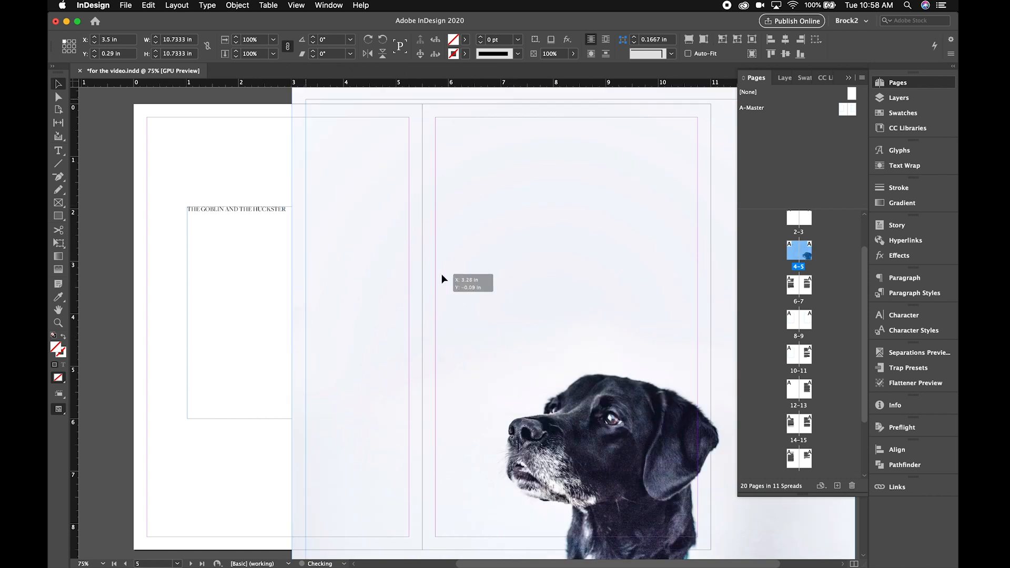
pyautogui.moveTo(422, 220); pyautogui.dragTo(409, 191)
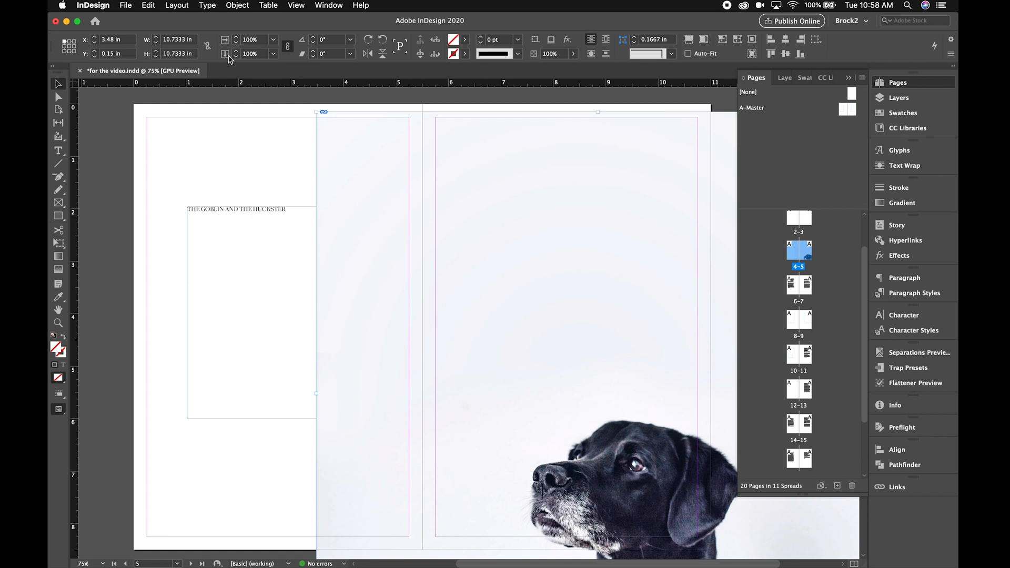
# - Try the dog image at 25% scale on the right page, and undo the scaling and the move
pyautogui.click(273, 54)
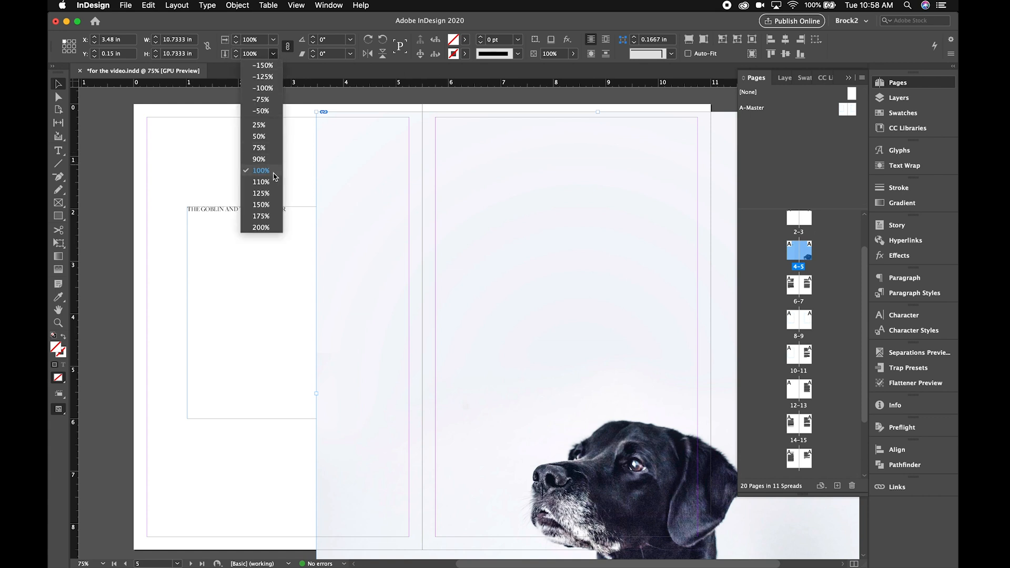
pyautogui.click(267, 125)
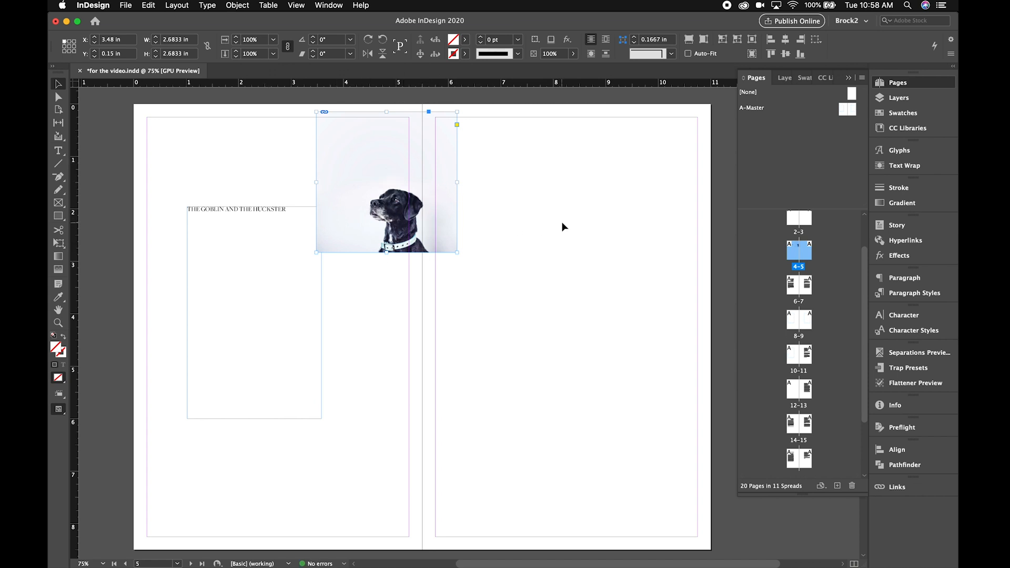
pyautogui.moveTo(410, 139); pyautogui.dragTo(525, 199)
pyautogui.press('super+z')
pyautogui.press('super+z')
pyautogui.press('super+z')
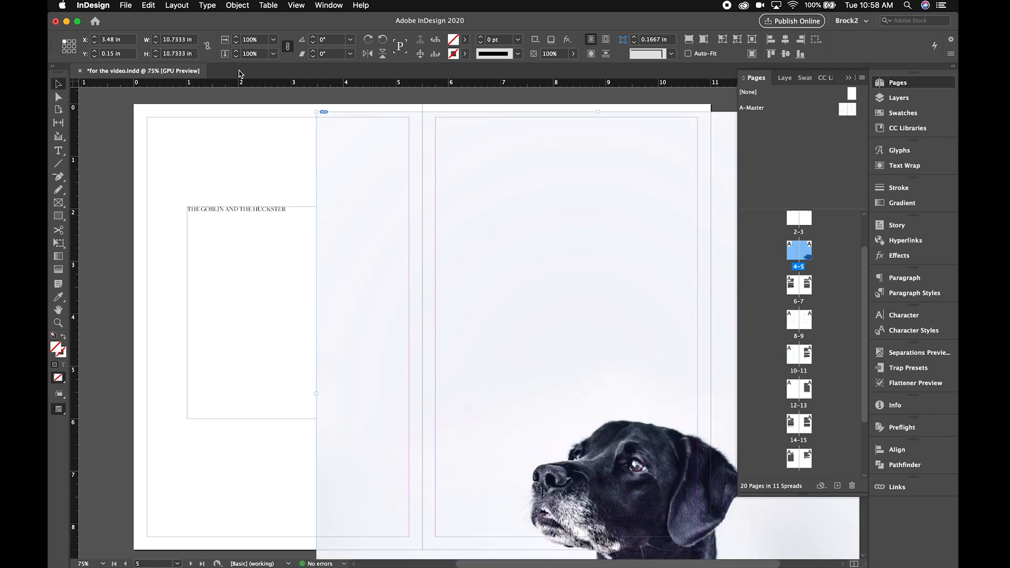
# - Scale the dog image to 75% and position it against the upper margin at about X 4.14 in, Y 0.25 in
pyautogui.click(273, 54)
pyautogui.click(270, 148)
pyautogui.moveTo(486, 203); pyautogui.dragTo(484, 248)
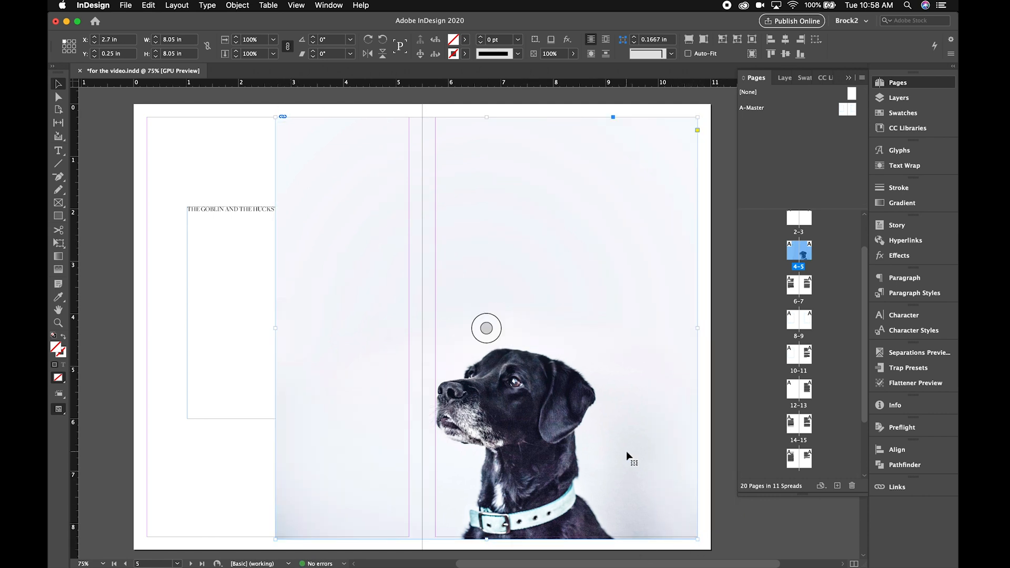
pyautogui.moveTo(550, 325); pyautogui.dragTo(624, 322)
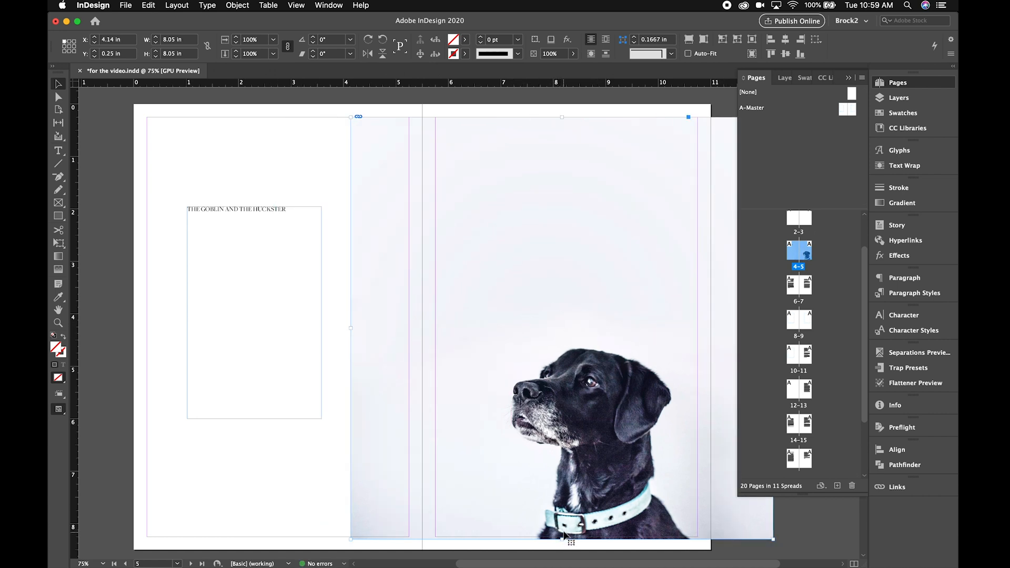
# - Crop the dog image's frame to the margins of page 5, 5 in wide by 8 in high, and deselect it
pyautogui.moveTo(603, 462); pyautogui.dragTo(604, 458)
pyautogui.moveTo(561, 114)
pyautogui.mouseDown()
pyautogui.moveTo(562, 130)
pyautogui.moveTo(562, 118)
pyautogui.mouseUp()
pyautogui.hscroll(3, 526, 305)
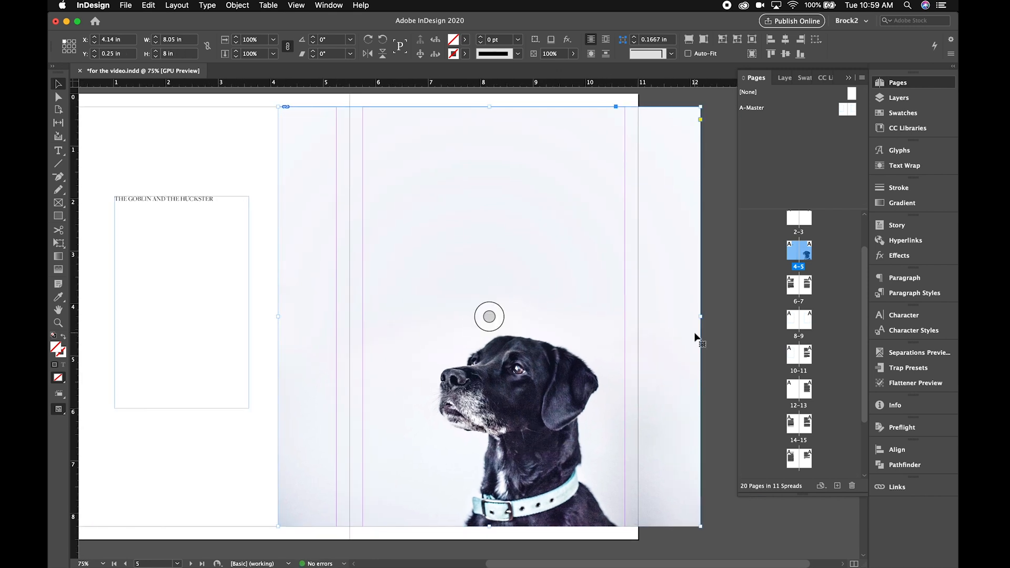
pyautogui.moveTo(700, 316); pyautogui.dragTo(625, 321)
pyautogui.moveTo(278, 316); pyautogui.dragTo(362, 316)
pyautogui.click(681, 264)
# - View the spread with the dog image in full-screen presentation mode and return to the layout
pyautogui.hscroll(2, 675, 266)
pyautogui.scroll(-1, 676, 266)
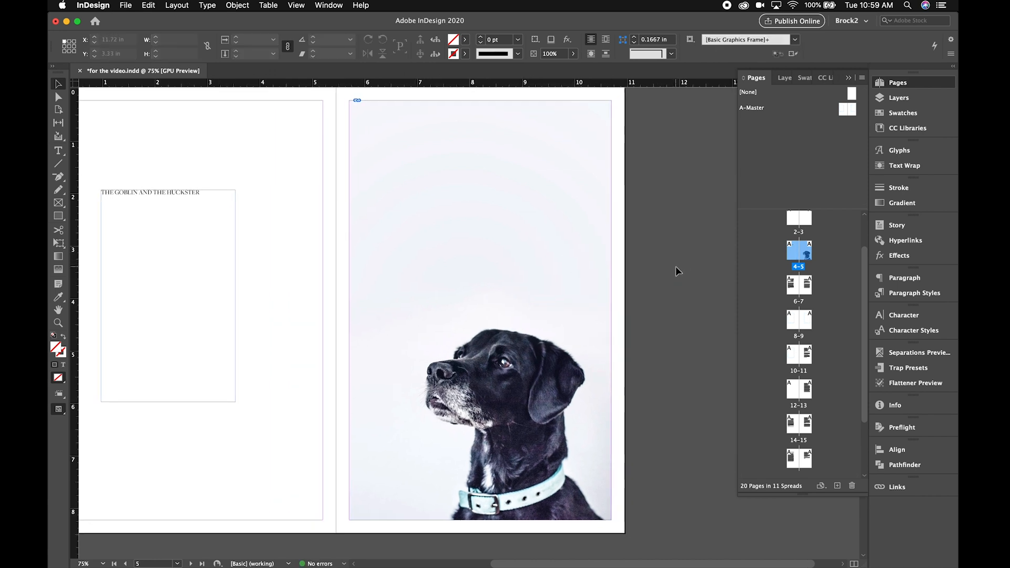
pyautogui.scroll(-4, 675, 266)
pyautogui.hscroll(-2, 675, 266)
pyautogui.hotkey('shift', 'w')
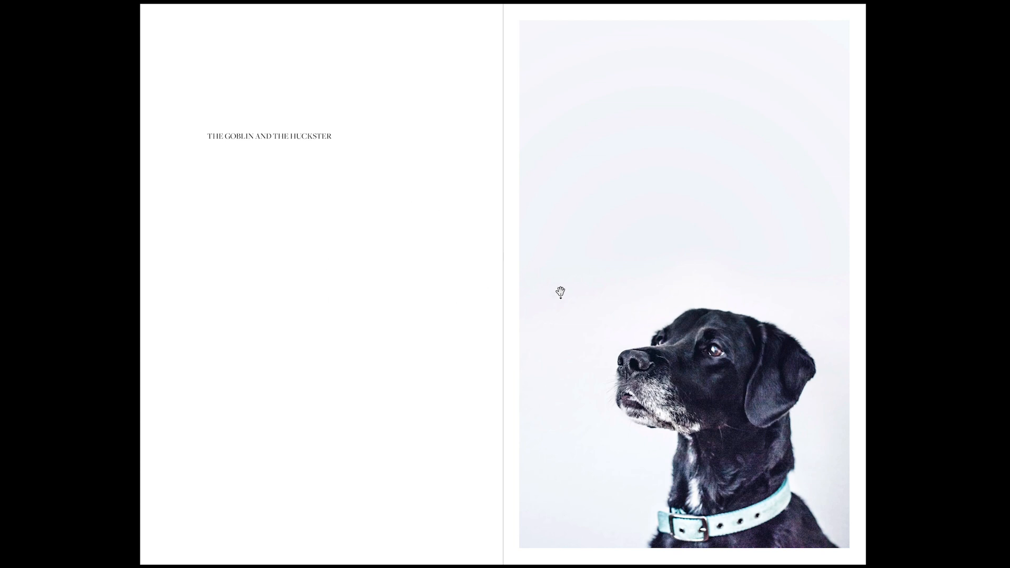
pyautogui.press('Escape')
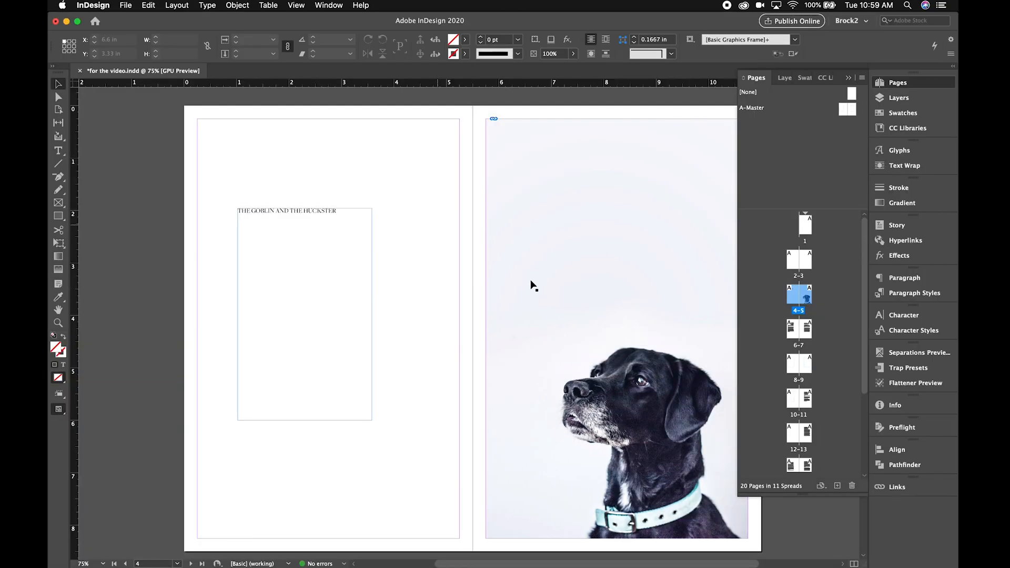
# - Fill the dog image's frame with the cyan swatch C=100 M=0 Y=0 K=0 and deselect it
pyautogui.hscroll(5, 403, 268)
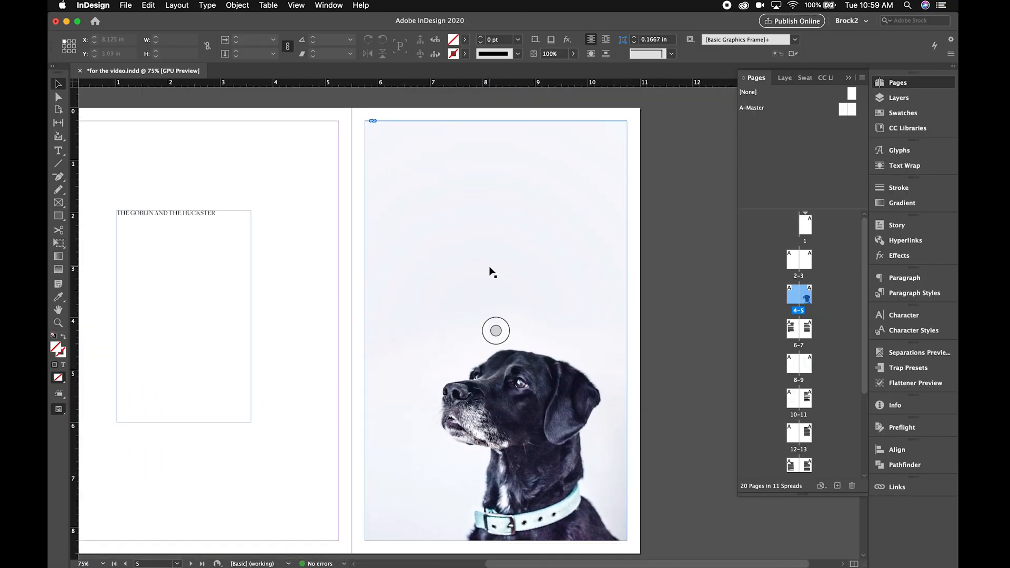
pyautogui.click(471, 210)
pyautogui.click(465, 39)
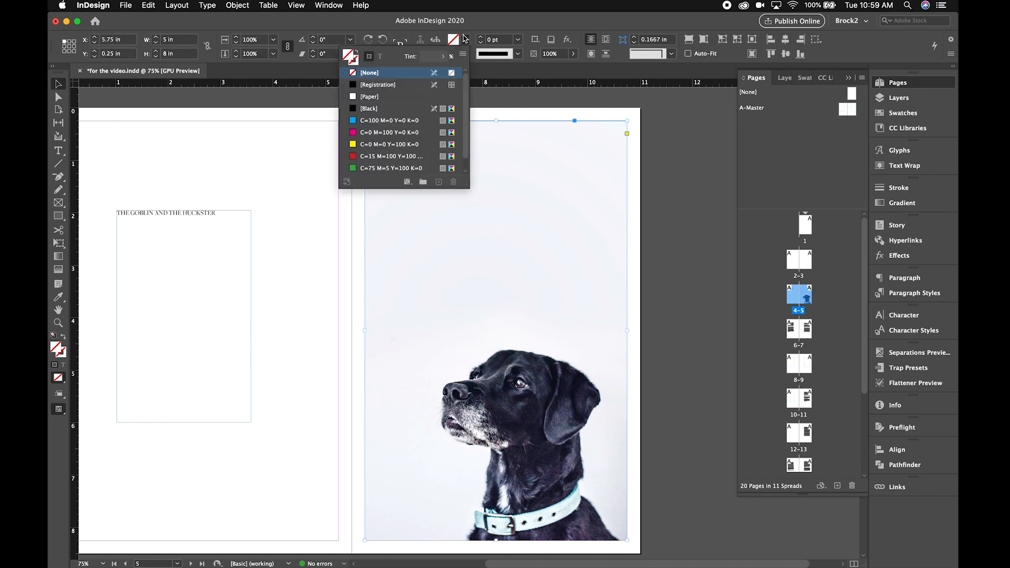
pyautogui.click(389, 121)
pyautogui.click(387, 132)
pyautogui.click(388, 121)
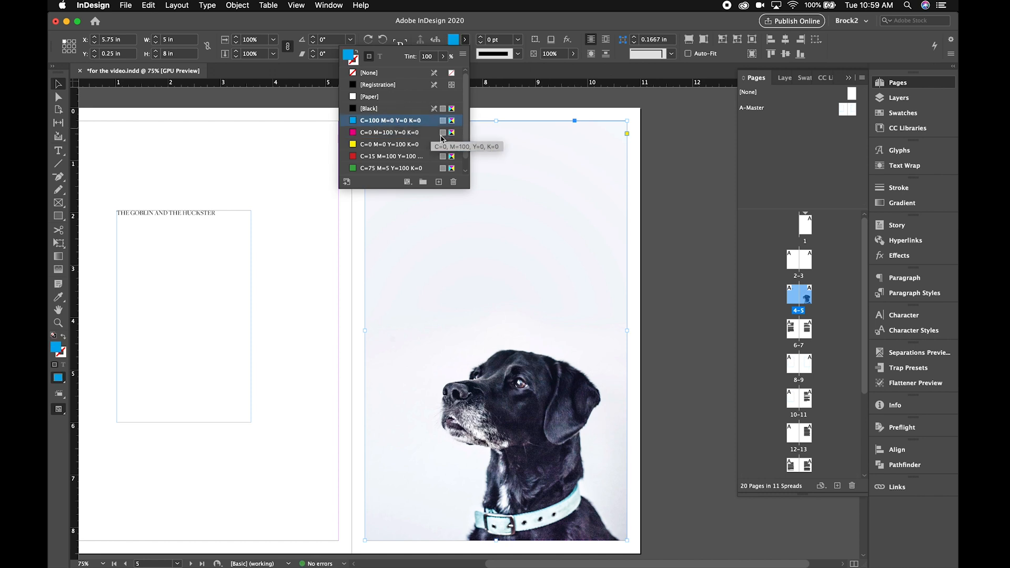
pyautogui.click(466, 41)
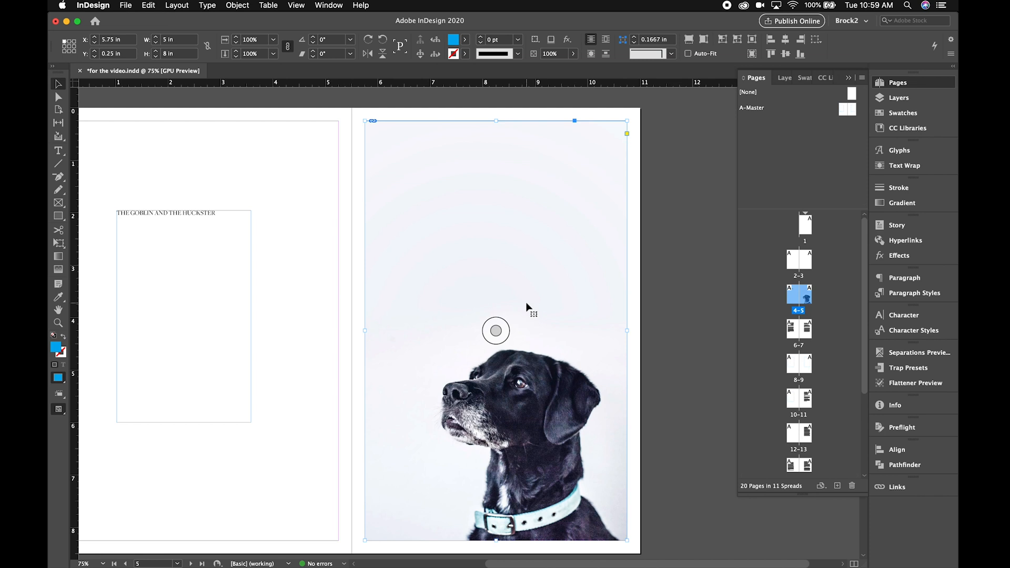
pyautogui.press('super+shift+a')
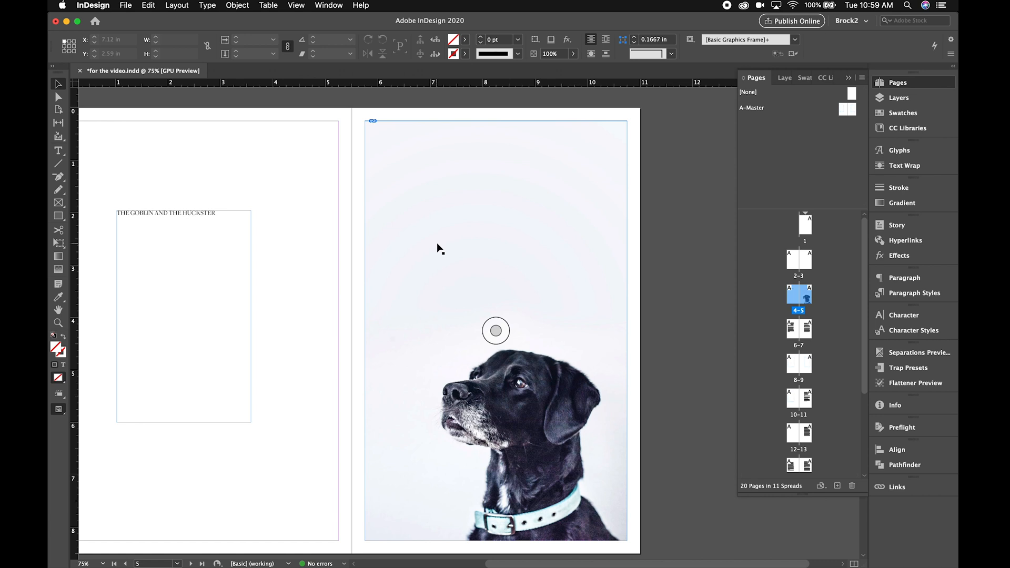
# - Delete the colour dog image from page 5 and place Grand_Dog.tif over the page, at about X 4.04 in, Y 0.01 in
pyautogui.click(437, 248)
pyautogui.press('Delete')
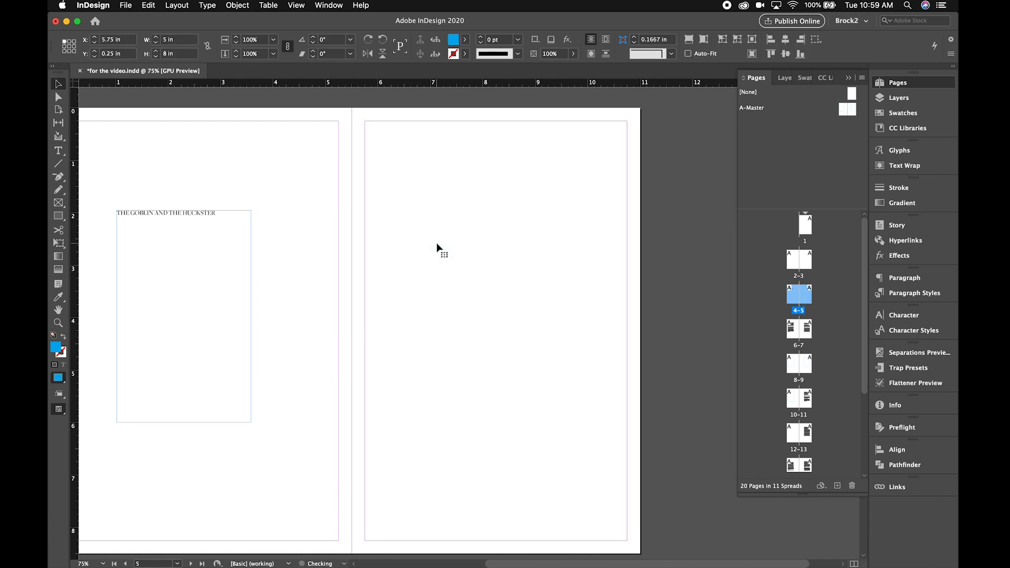
pyautogui.press('super+d')
pyautogui.scroll(-3, 455, 205)
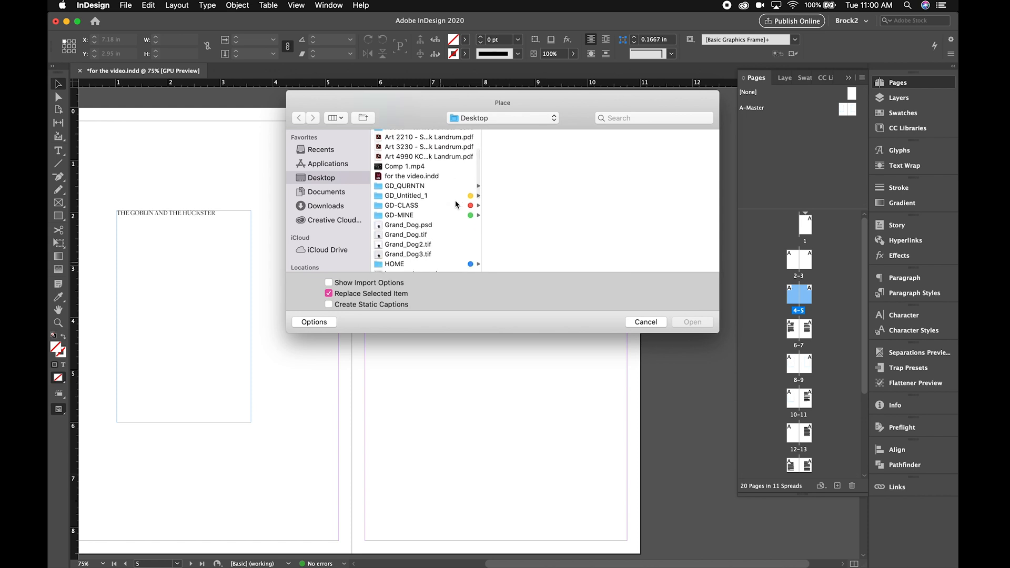
pyautogui.click(417, 235)
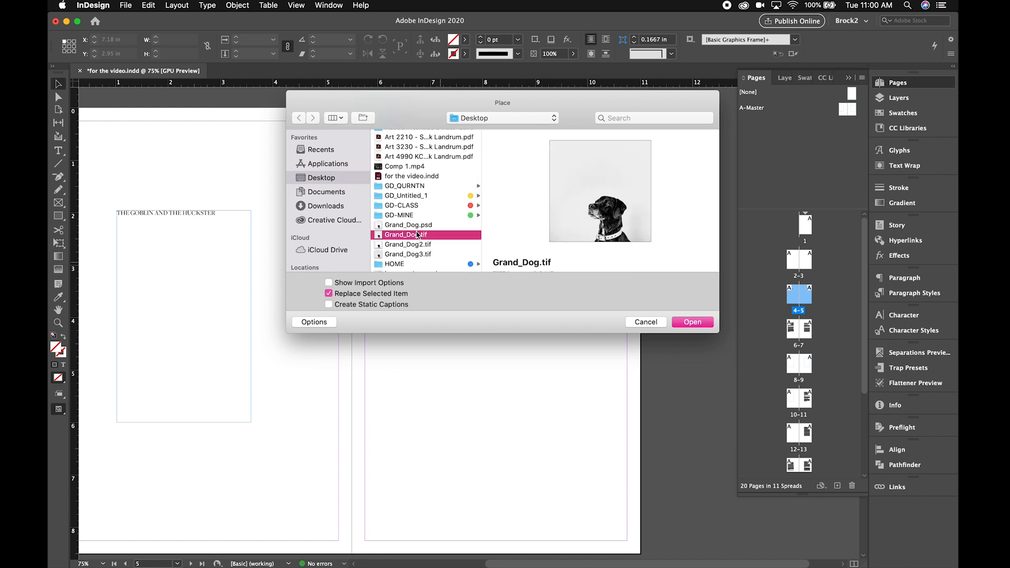
pyautogui.click(691, 322)
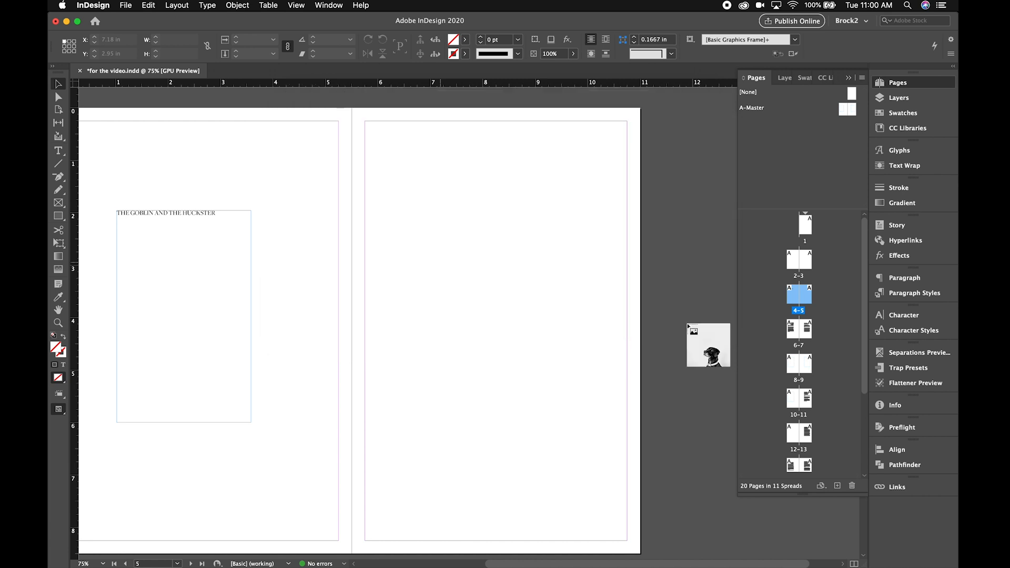
pyautogui.click(342, 164)
pyautogui.moveTo(357, 188); pyautogui.dragTo(291, 133)
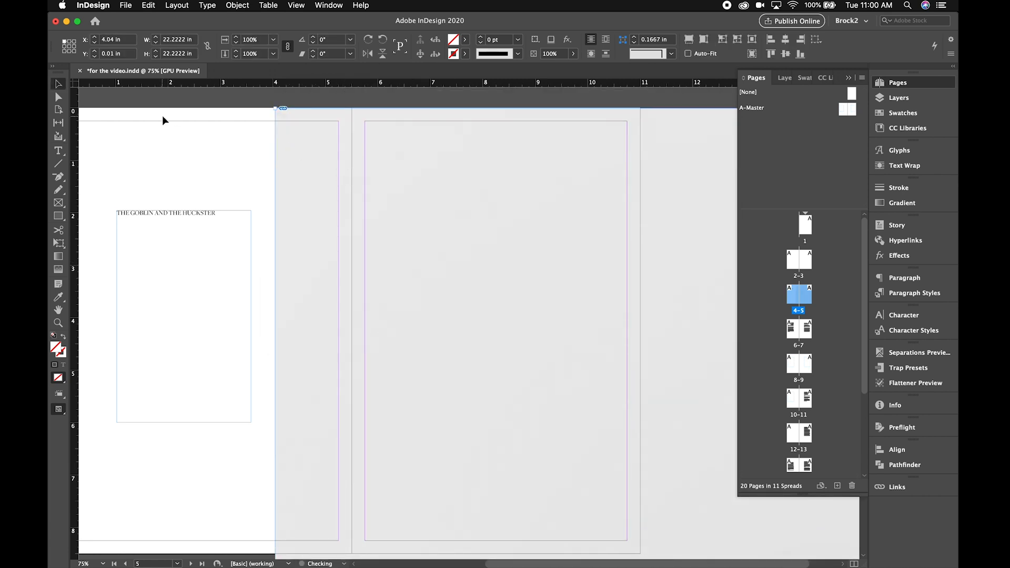
# - Scale the placed grayscale dog image to 50%, and then to 50% once more
pyautogui.click(273, 54)
pyautogui.click(266, 140)
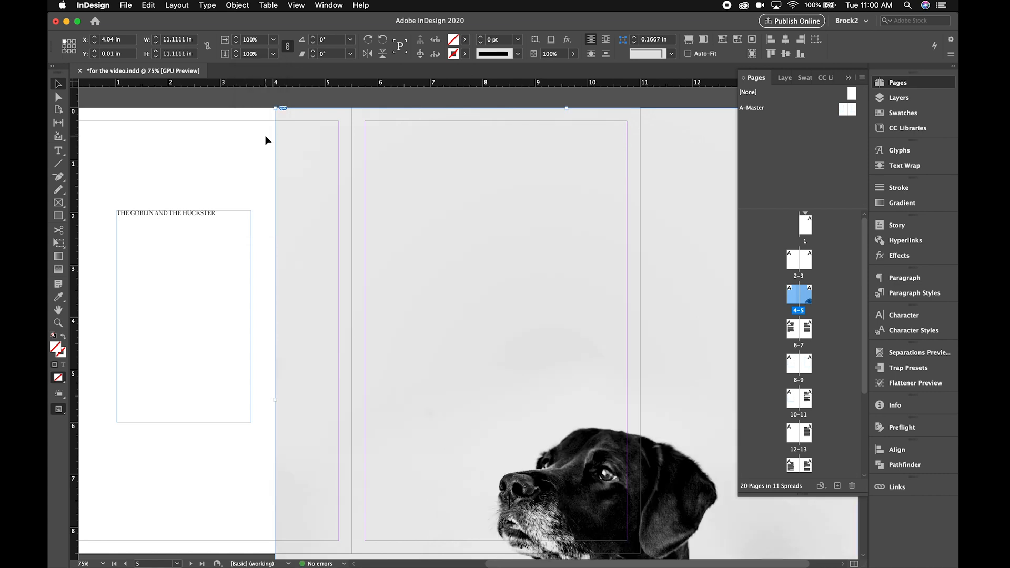
pyautogui.click(273, 54)
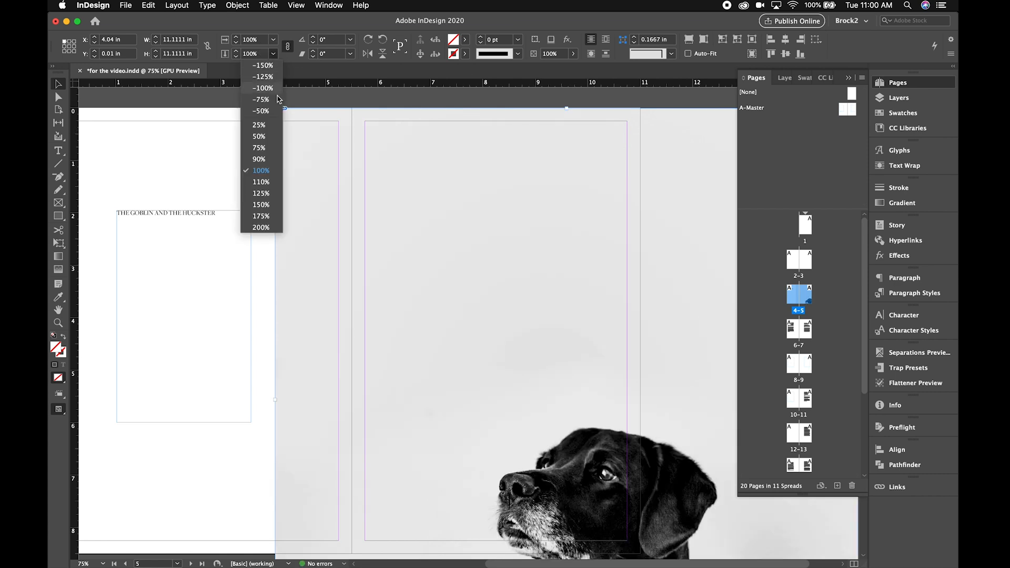
pyautogui.click(260, 137)
# - Position the dog image on page 5 and crop its frame to the side margins, 5 in wide from X 5.75 in, then deselect it
pyautogui.moveTo(403, 191); pyautogui.dragTo(482, 268)
pyautogui.click(461, 166)
pyautogui.click(611, 300)
pyautogui.moveTo(632, 322); pyautogui.dragTo(627, 321)
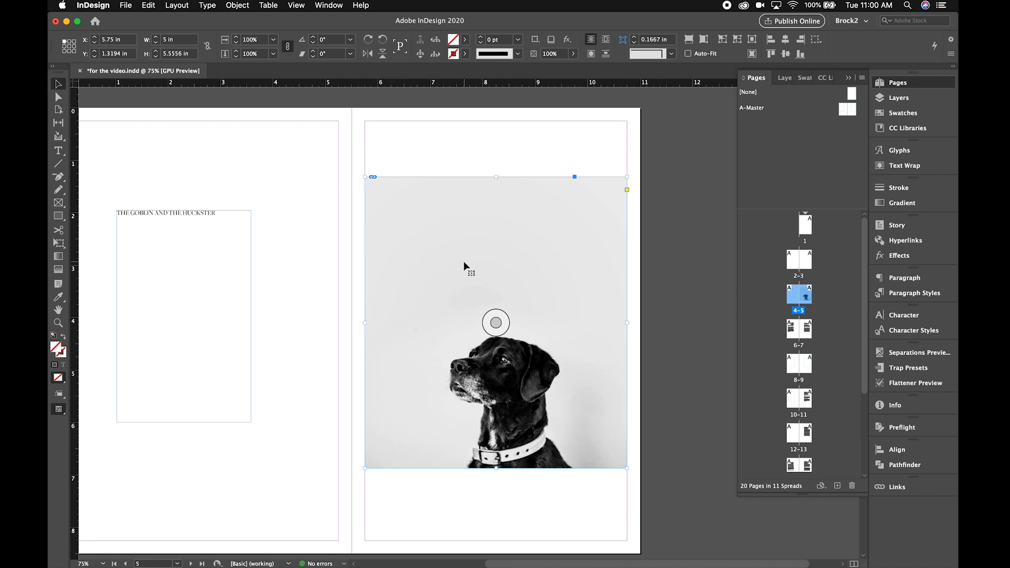
pyautogui.click(316, 247)
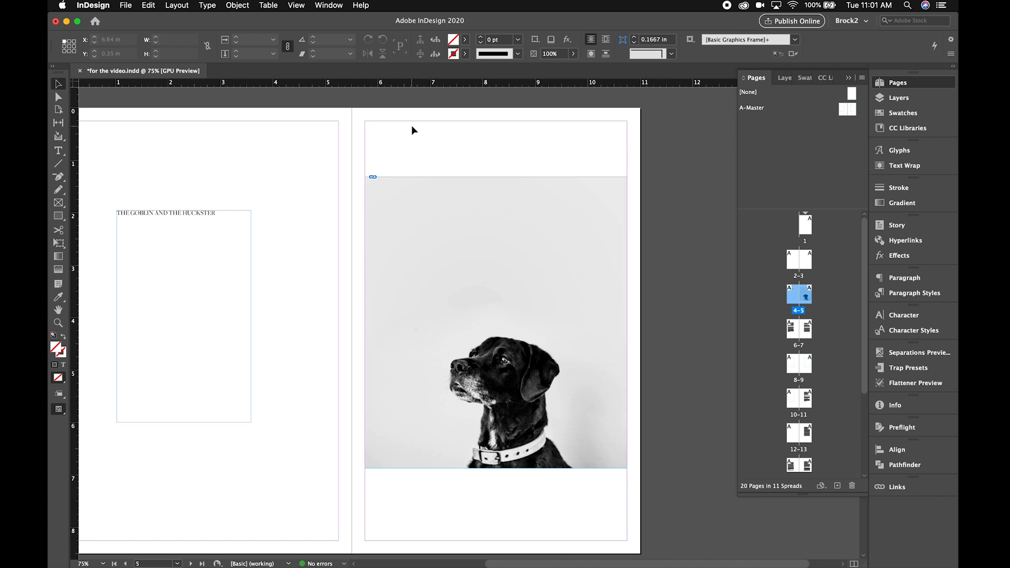
# - Recolour the grayscale image content inside the frame with cyan C=100 M=0 Y=0 K=0, then magenta C=0 M=100 Y=0 K=0, and deselect it
pyautogui.click(495, 323)
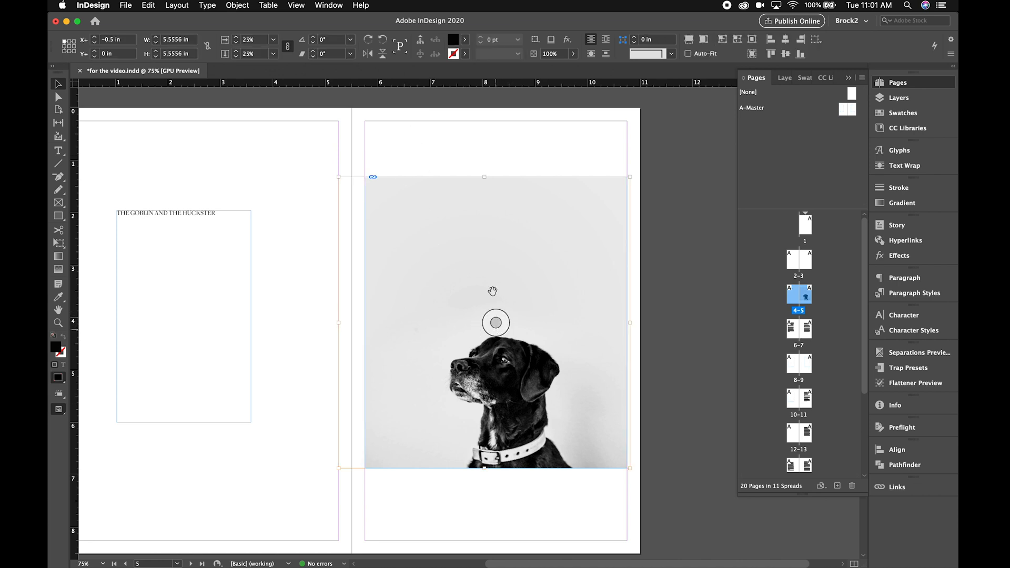
pyautogui.click(452, 141)
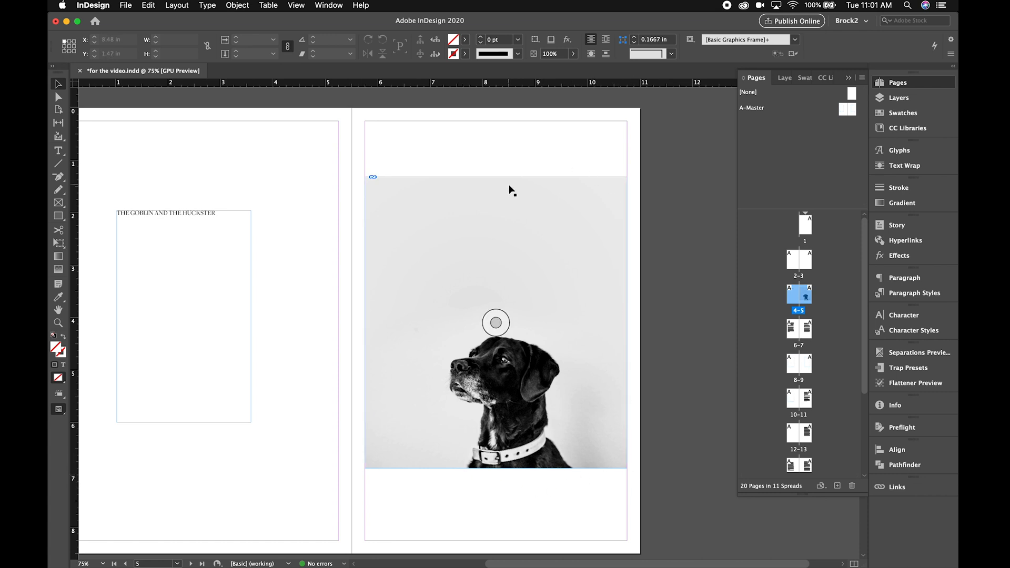
pyautogui.click(502, 211)
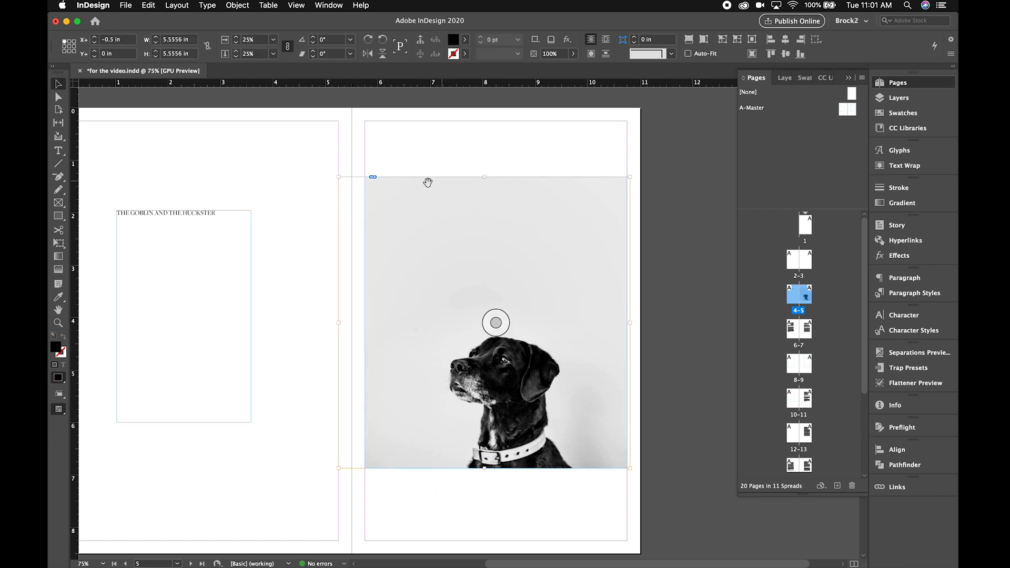
pyautogui.click(465, 41)
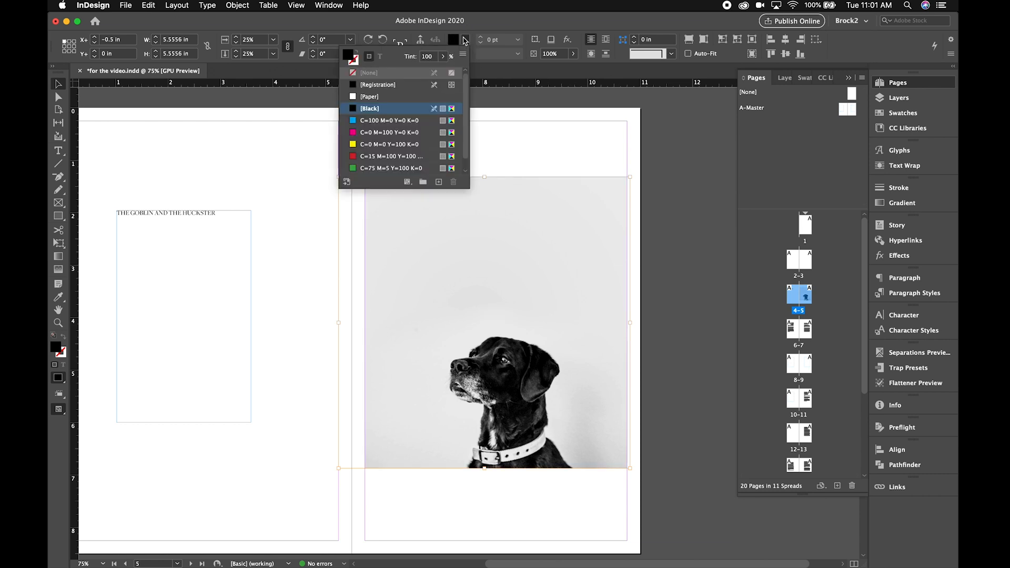
pyautogui.click(390, 120)
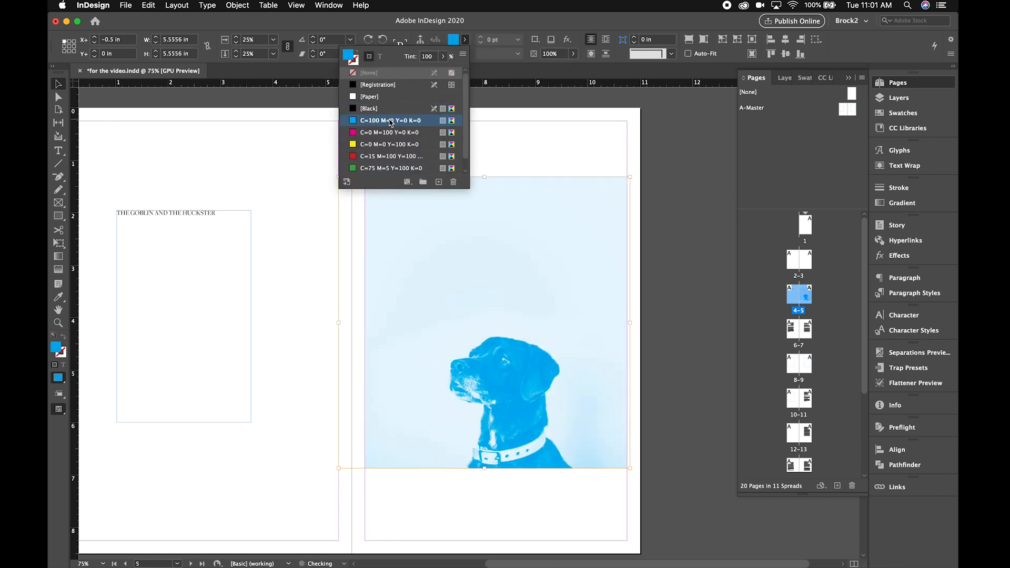
pyautogui.click(389, 132)
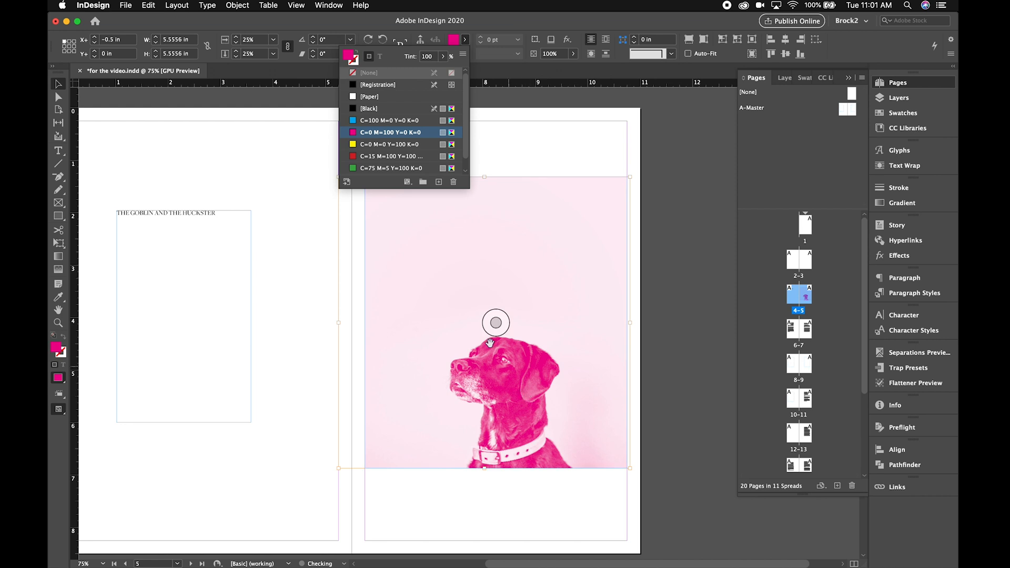
pyautogui.click(281, 291)
# - Move the magenta dog image over the story title on page 4 and crop its frame from above to 3.1556 in high
pyautogui.click(525, 408)
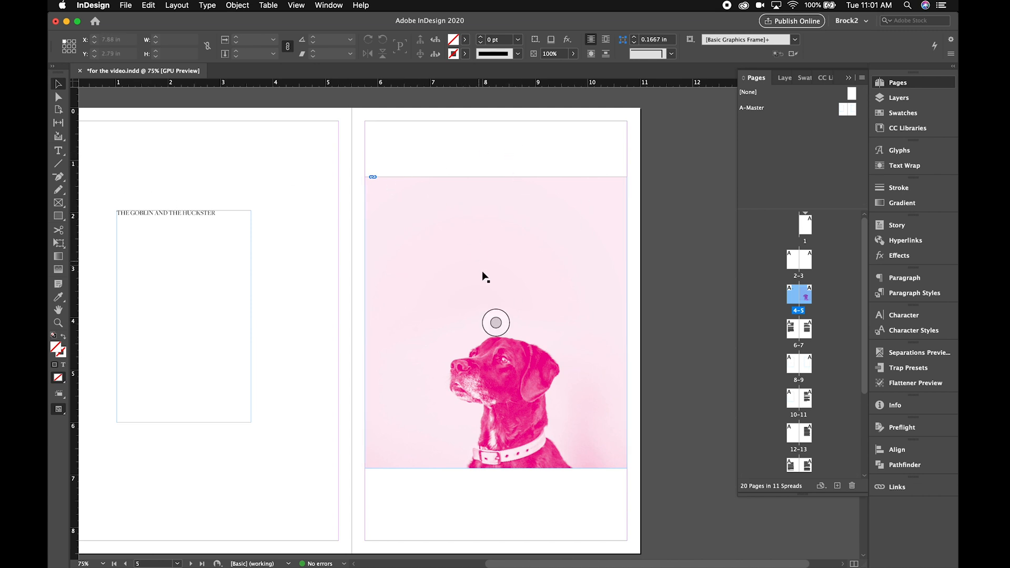
pyautogui.moveTo(519, 391); pyautogui.dragTo(225, 305)
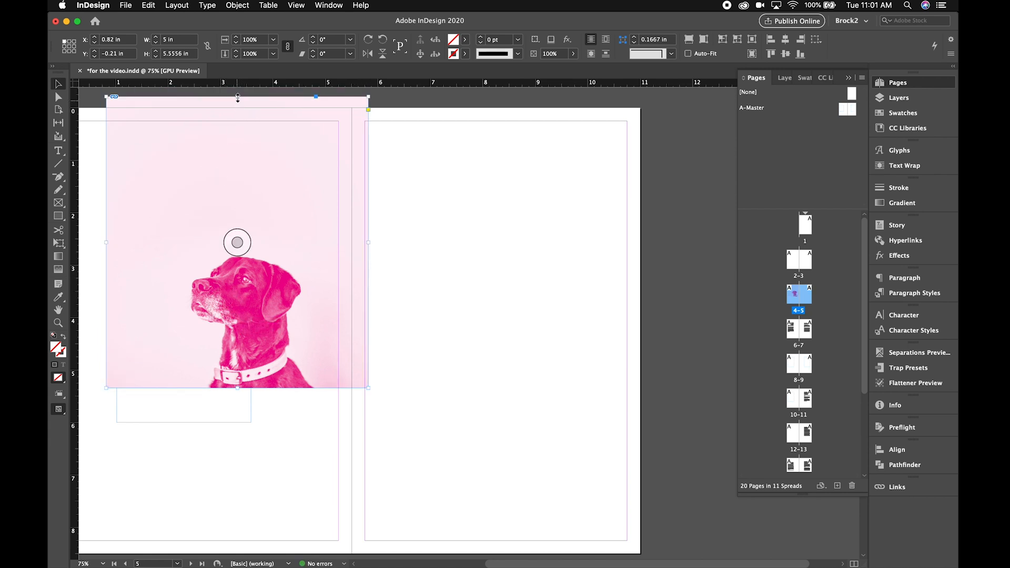
pyautogui.moveTo(237, 98); pyautogui.dragTo(235, 222)
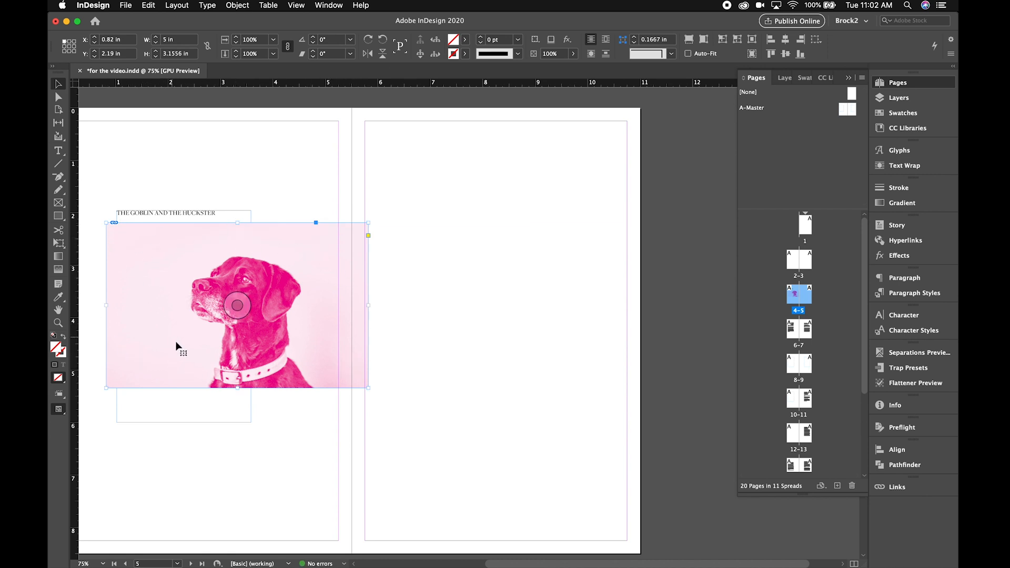
# - Return the dog image to page 5 at X 5.75 in and extend its frame up to Y 1.21 in and down to 4.9 in high
pyautogui.moveTo(335, 263); pyautogui.dragTo(595, 277)
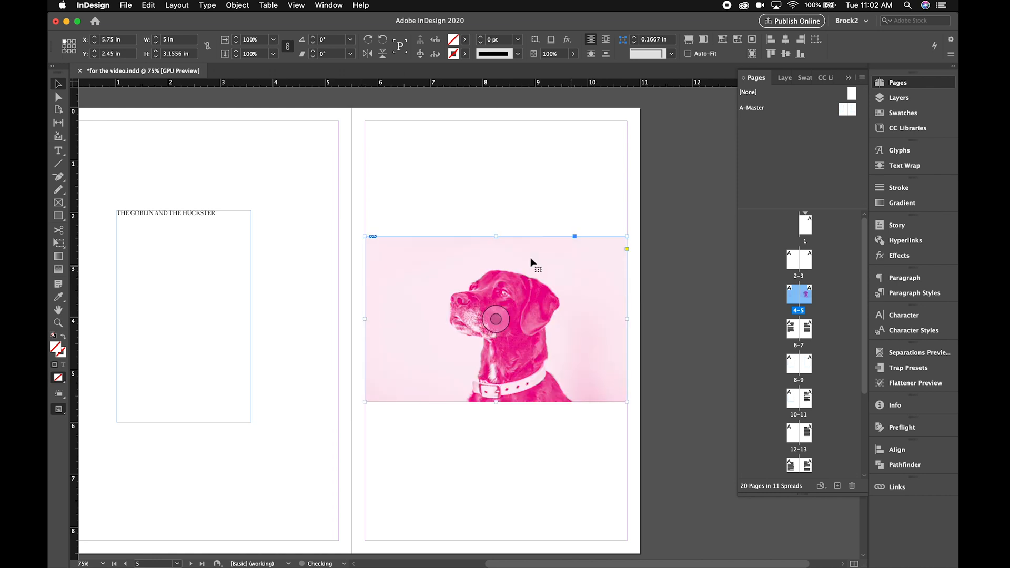
pyautogui.moveTo(496, 236); pyautogui.dragTo(495, 171)
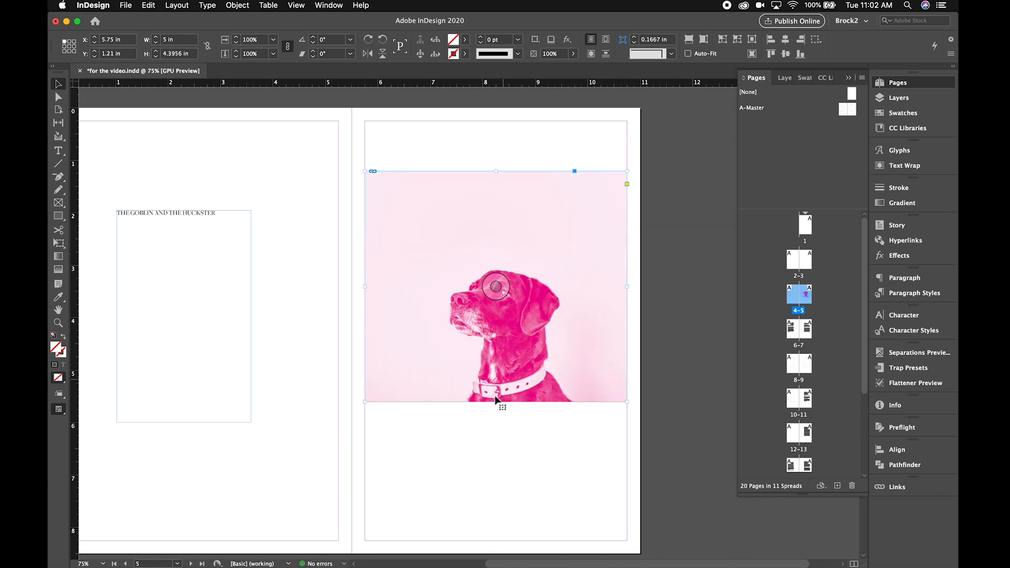
pyautogui.moveTo(495, 402); pyautogui.dragTo(500, 428)
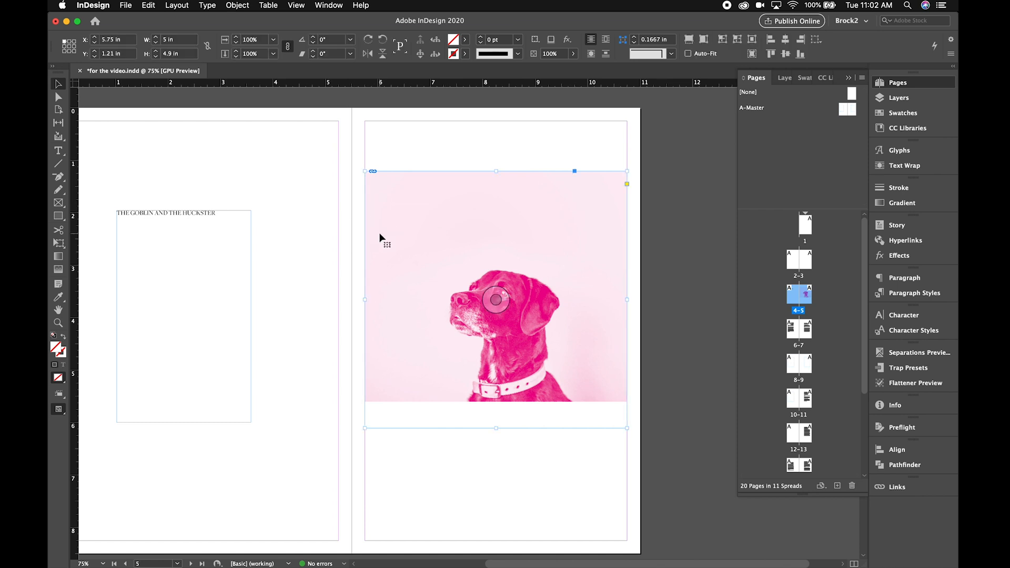
# - Delete the magenta dog image from page 5 and place the black-and-white bitmap version at about X 4.9 in, Y 0.59 in
pyautogui.press('Delete')
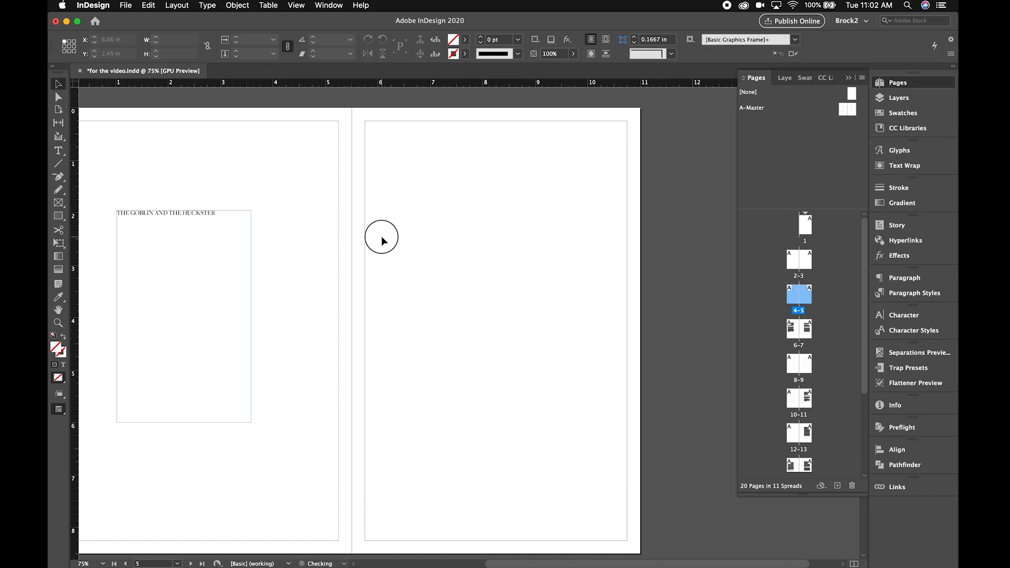
pyautogui.press('super+d')
pyautogui.scroll(-10, 415, 210)
pyautogui.click(416, 170)
pyautogui.click(693, 322)
pyautogui.click(322, 135)
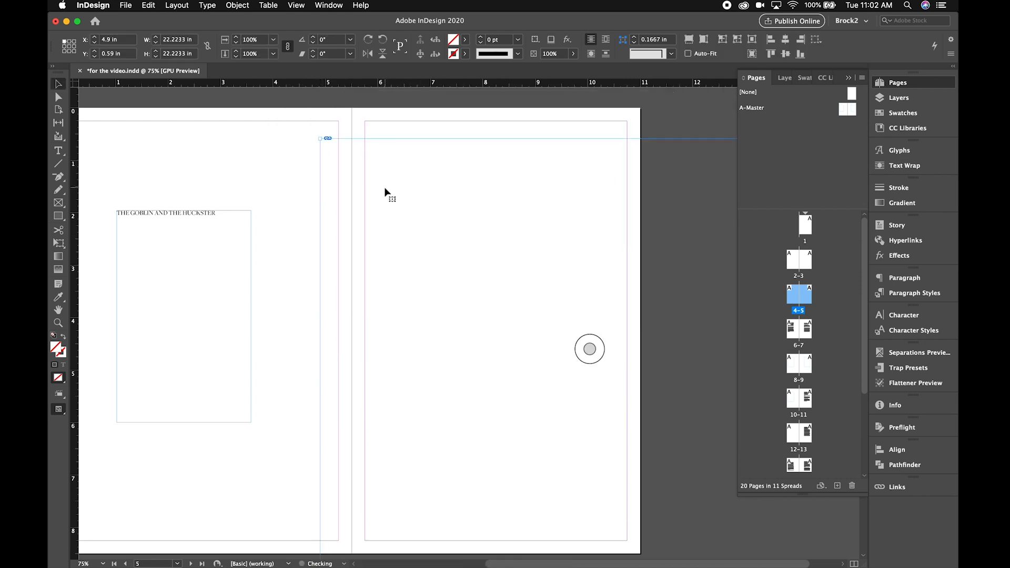
# - Scale the bitmap dog image to 25% and move it over page 5 to about X 5.34 in, Y 0.97 in
pyautogui.click(273, 40)
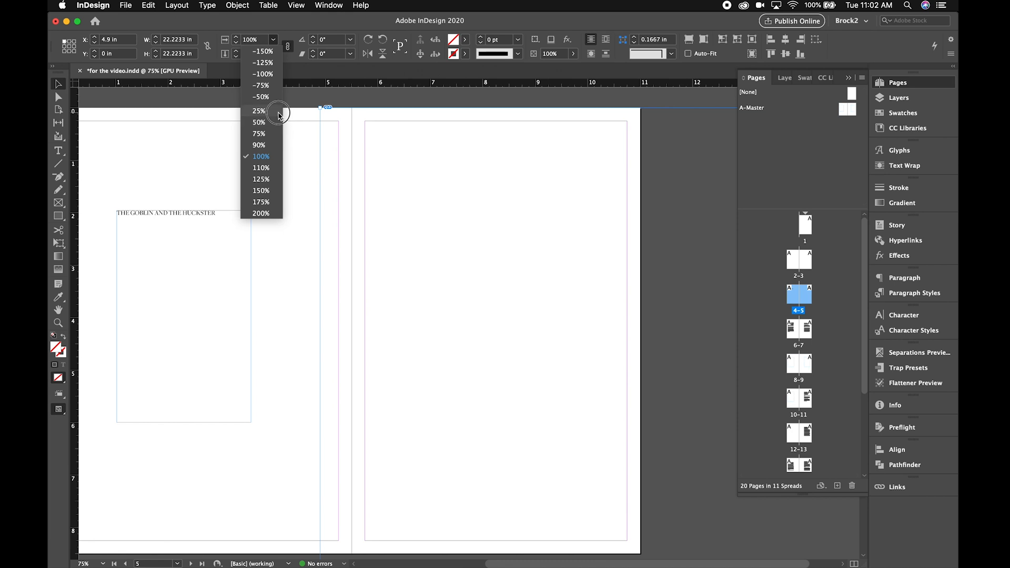
pyautogui.click(279, 111)
pyautogui.moveTo(441, 206); pyautogui.dragTo(464, 246)
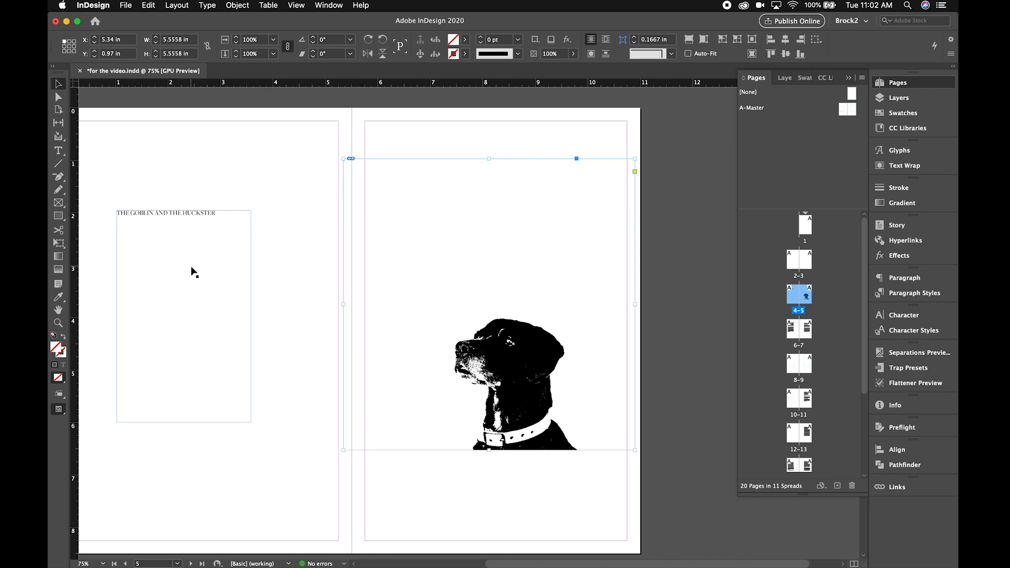
# - Change the font of the whole story title on page 4 to Alfarn
pyautogui.doubleClick(203, 236)
pyautogui.press('super+a')
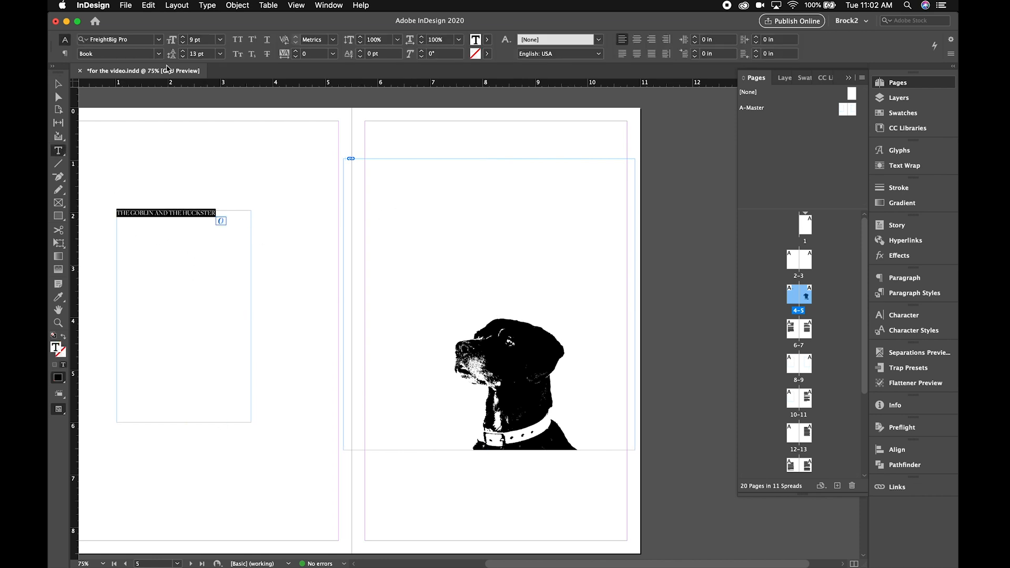
pyautogui.click(158, 39)
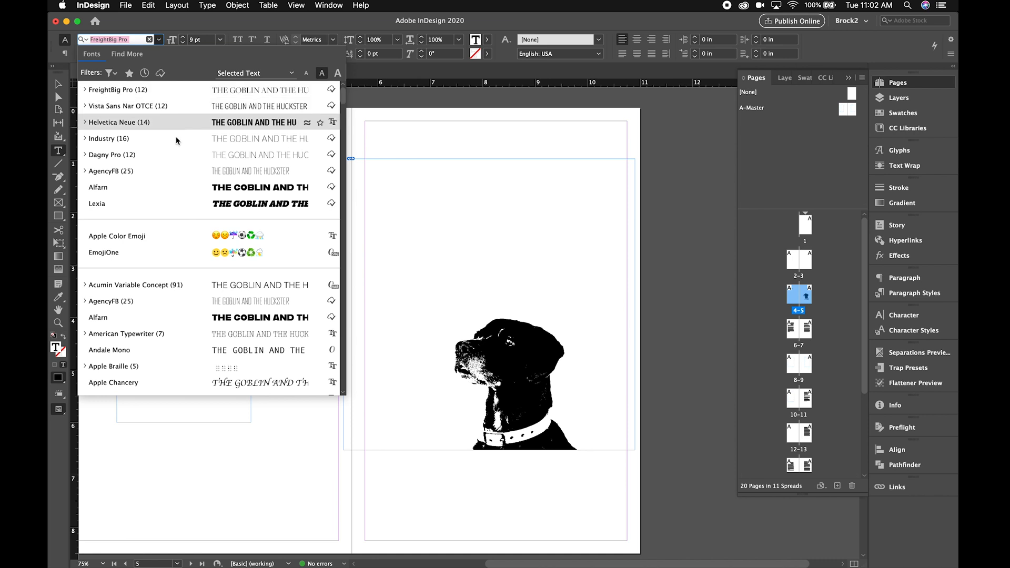
pyautogui.click(156, 189)
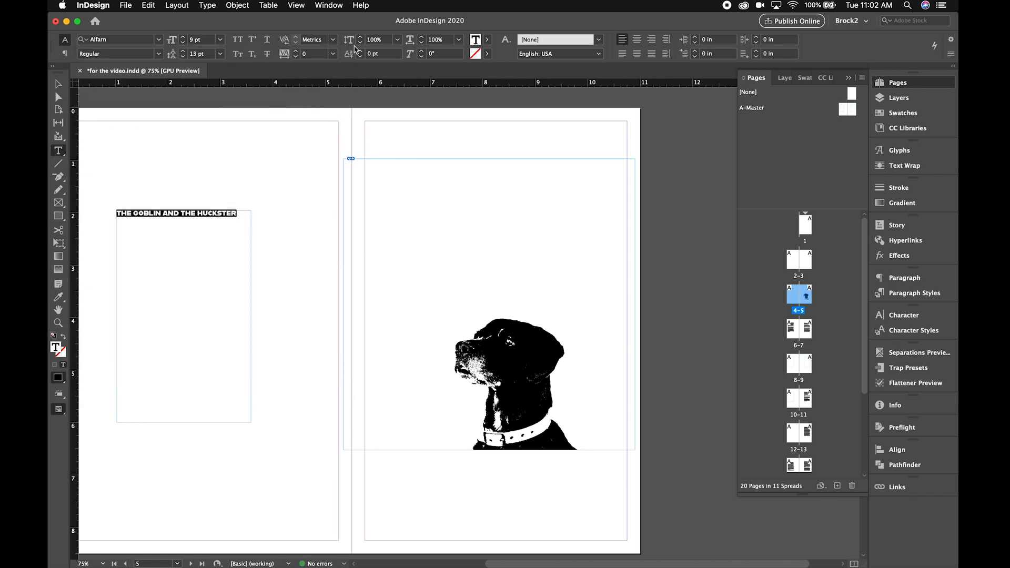
# - Set the story title's font size to 24 pt and increase its leading to about 31 pt
pyautogui.click(220, 39)
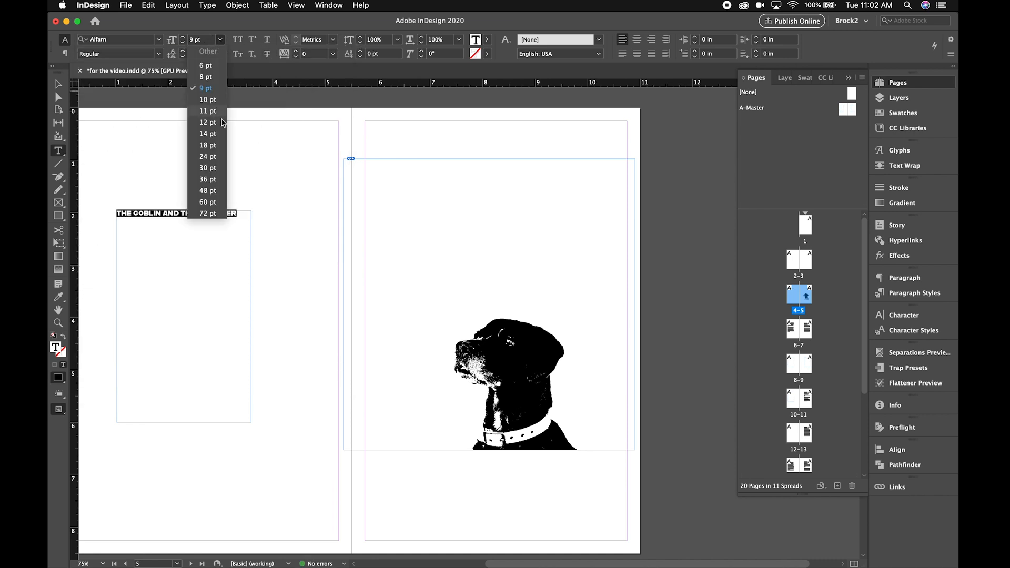
pyautogui.click(220, 159)
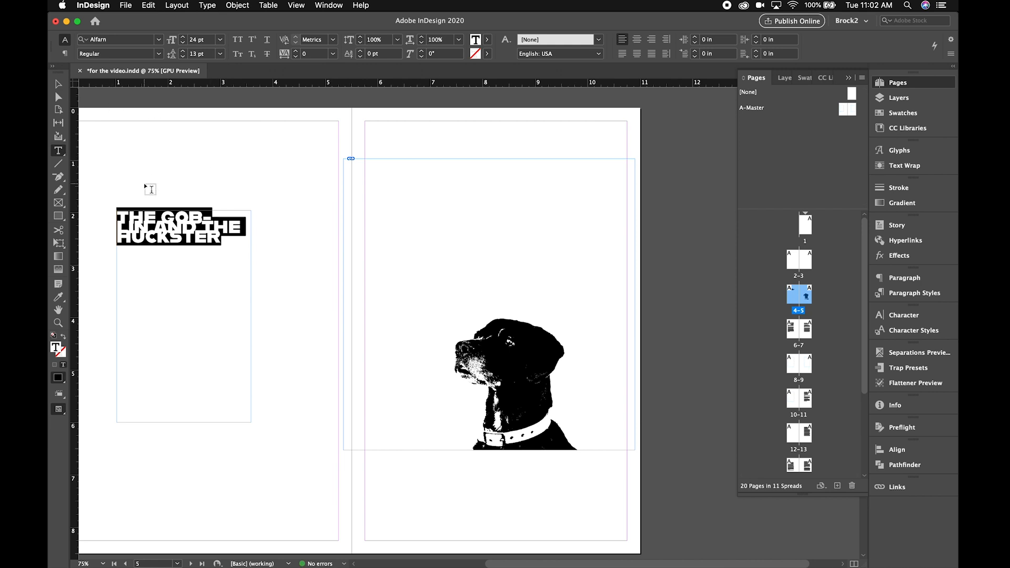
pyautogui.hotkey('alt', 'Down')
pyautogui.hotkey('alt', 'Down')
pyautogui.hotkey('alt', 'Down')
pyautogui.hotkey('alt', 'Down')
pyautogui.hotkey('alt', 'Down')
pyautogui.hotkey('alt', 'Down')
pyautogui.hotkey('alt', 'Down')
pyautogui.hotkey('alt', 'Down')
pyautogui.hotkey('alt', 'Down')
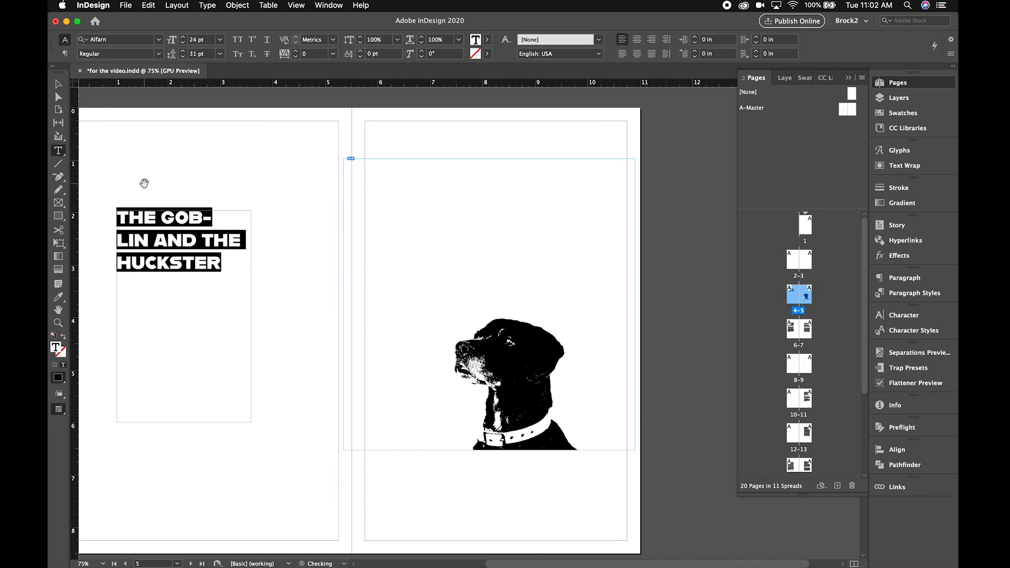
pyautogui.click(59, 85)
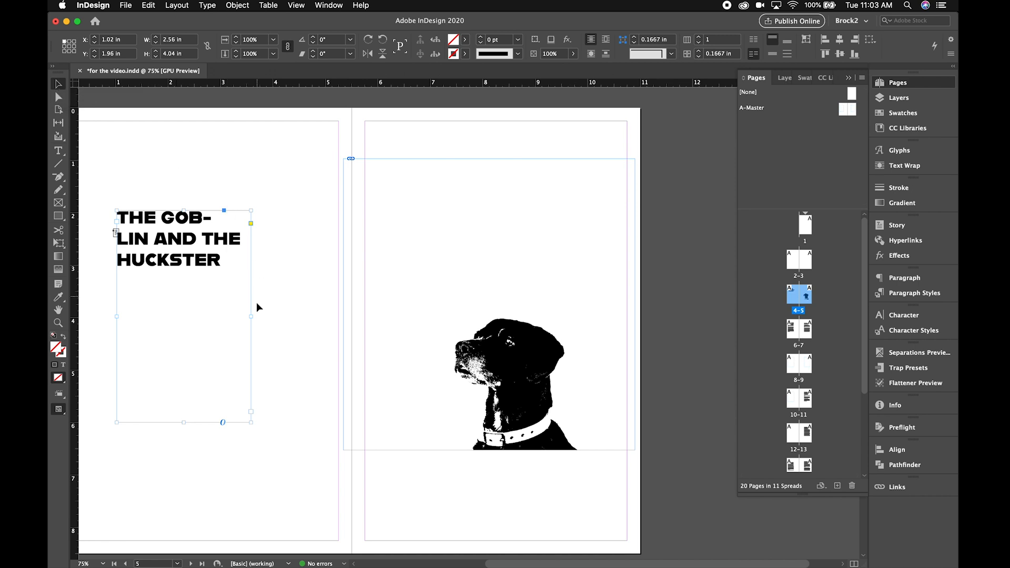
# - Move the bitmap dog image over the story title, then back towards page 5 at about X 4.42 in, Y 0.5 in
pyautogui.click(309, 338)
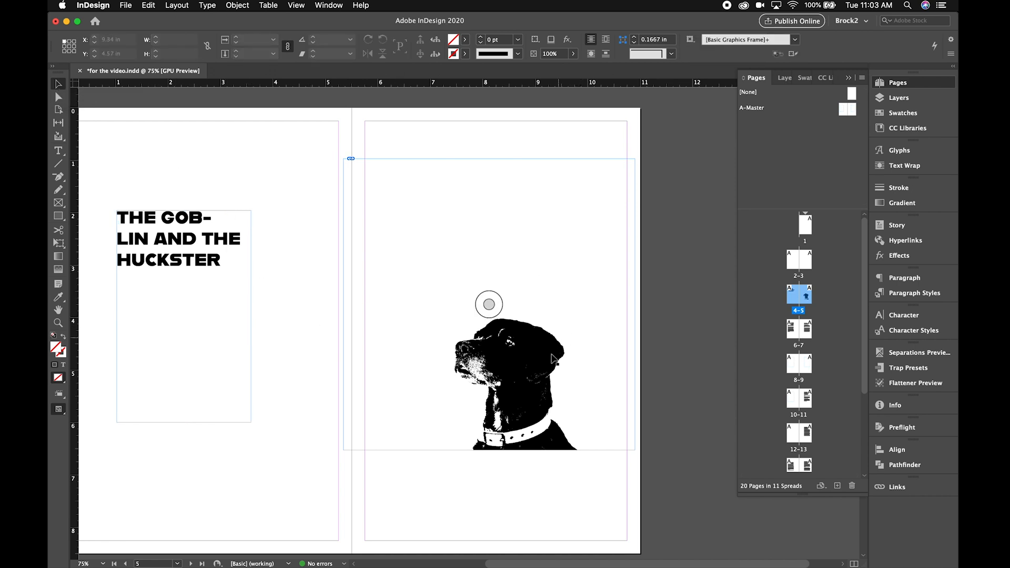
pyautogui.moveTo(551, 361); pyautogui.dragTo(282, 311)
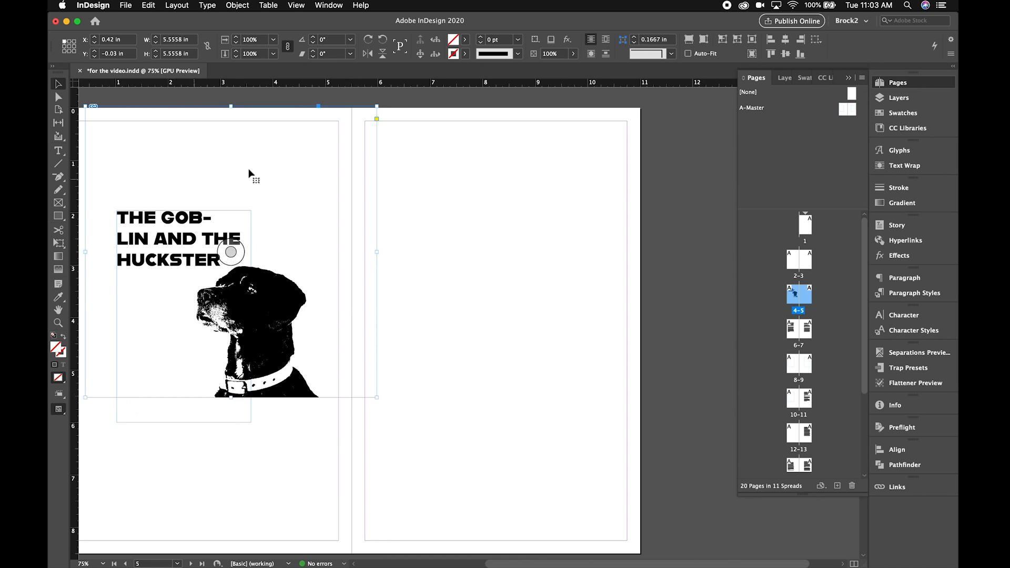
pyautogui.click(475, 344)
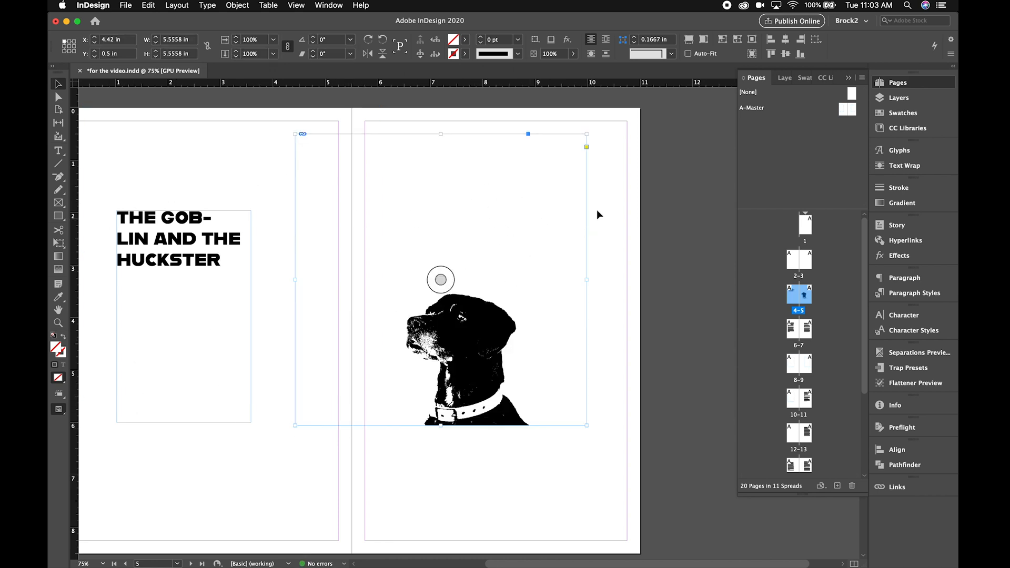
# - Try magenta and red on the bitmap dog's content, settle on green C=75 M=5 Y=100 K=0, and deselect it
pyautogui.doubleClick(467, 229)
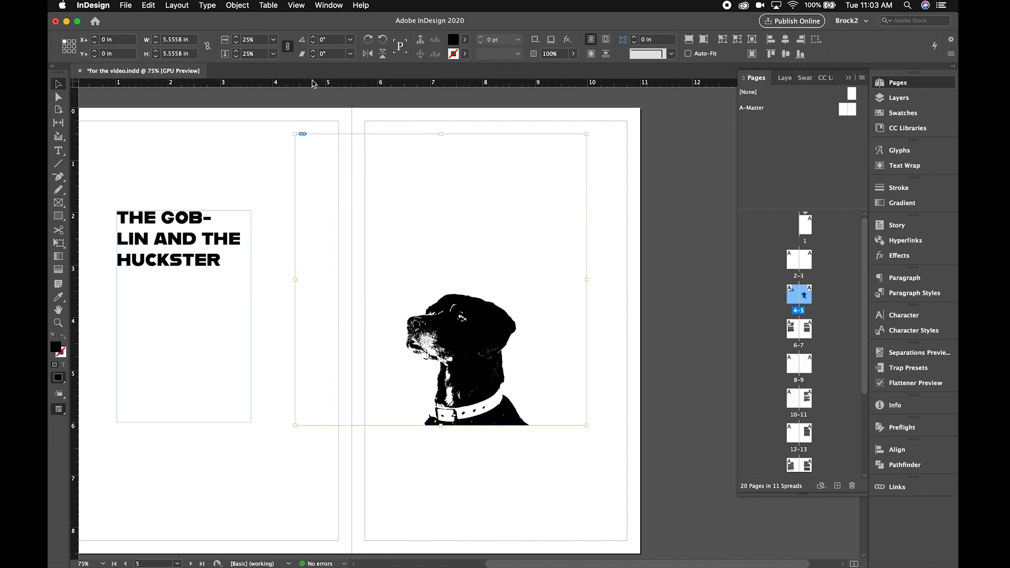
pyautogui.click(465, 40)
pyautogui.click(385, 133)
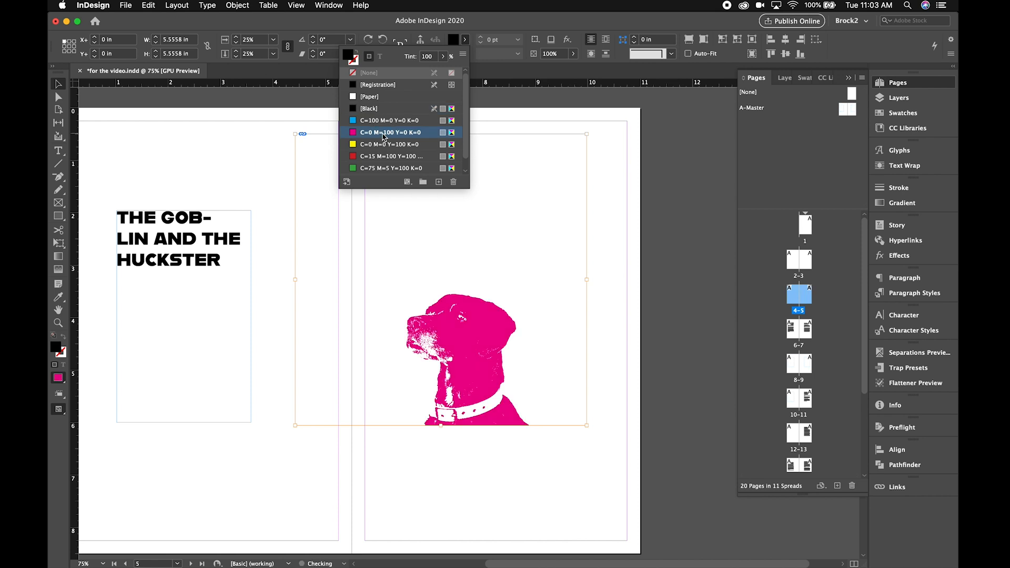
pyautogui.click(383, 157)
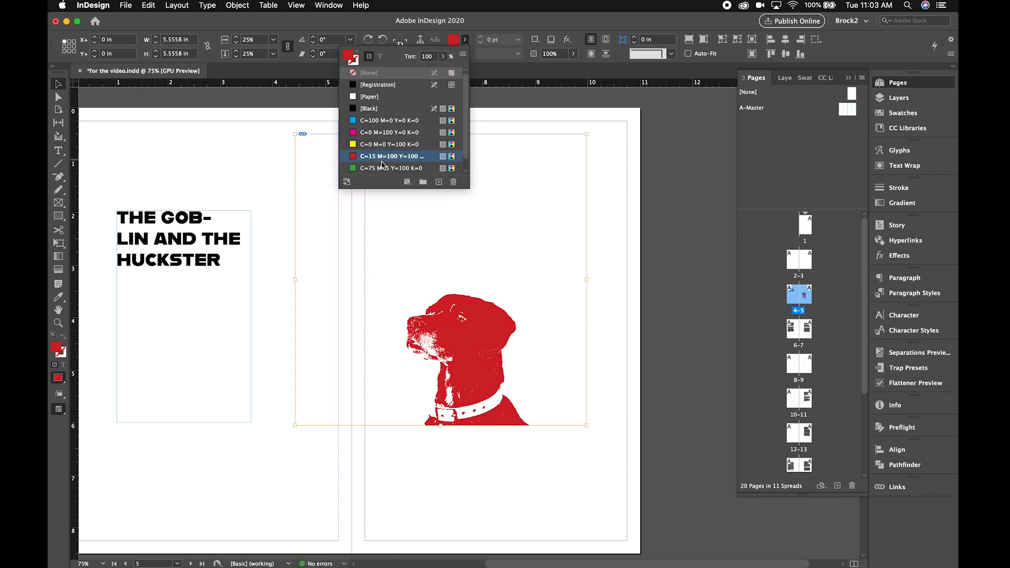
pyautogui.click(382, 168)
pyautogui.click(185, 131)
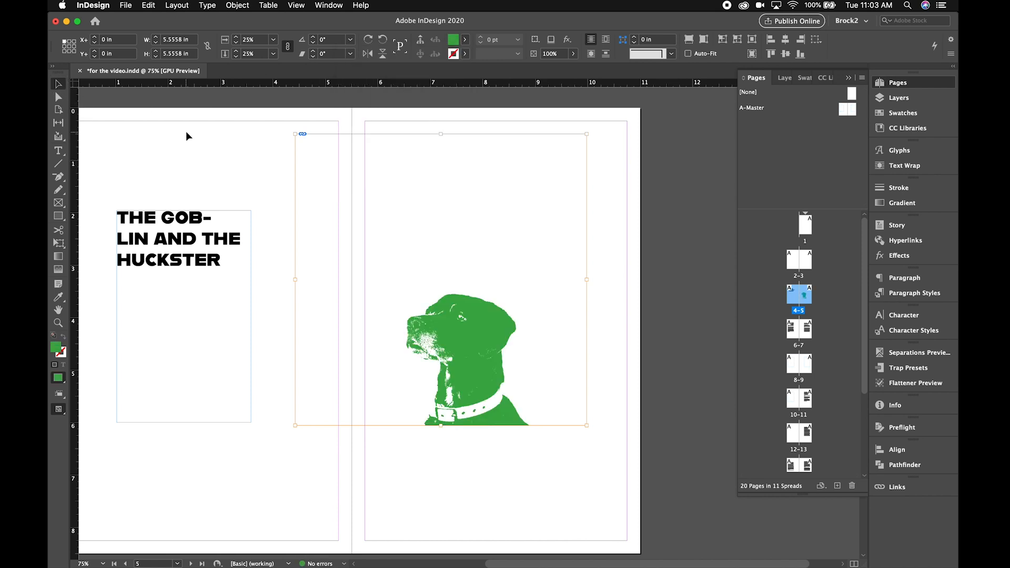
pyautogui.click(186, 137)
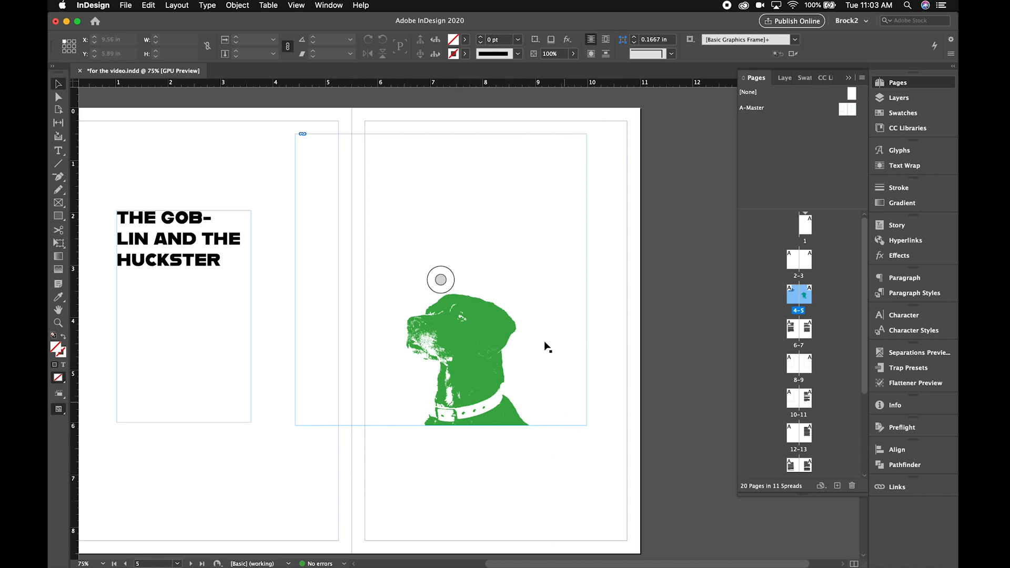
# - Move the green bitmap dog onto page 4 below the story title, with its lower edge near the bottom margin, and deselect it
pyautogui.moveTo(492, 355); pyautogui.dragTo(261, 353)
pyautogui.click(495, 302)
pyautogui.hscroll(-2, 485, 336)
pyautogui.scroll(-1, 485, 336)
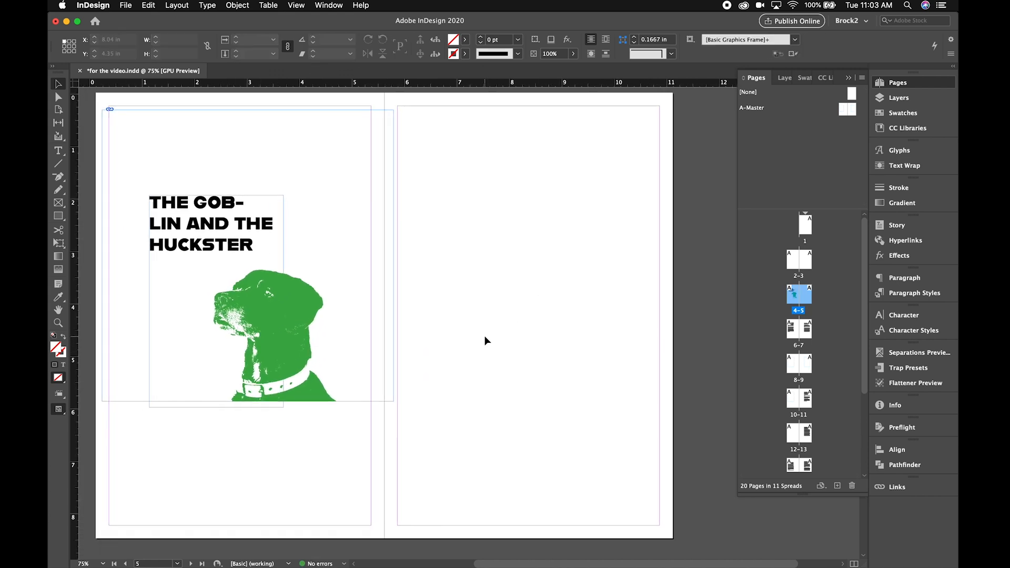
pyautogui.hscroll(-2, 485, 336)
pyautogui.scroll(1, 485, 337)
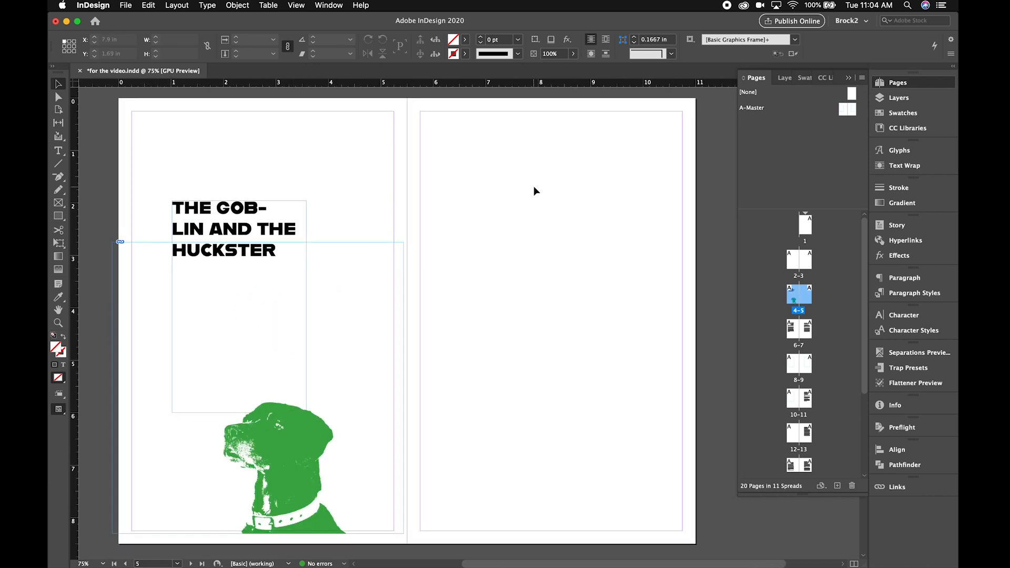
# - Place Grand_Dog3.tif at full size near the top of page 5, beginning at about X 5.24 in, Y 0 in
pyautogui.press('super+d')
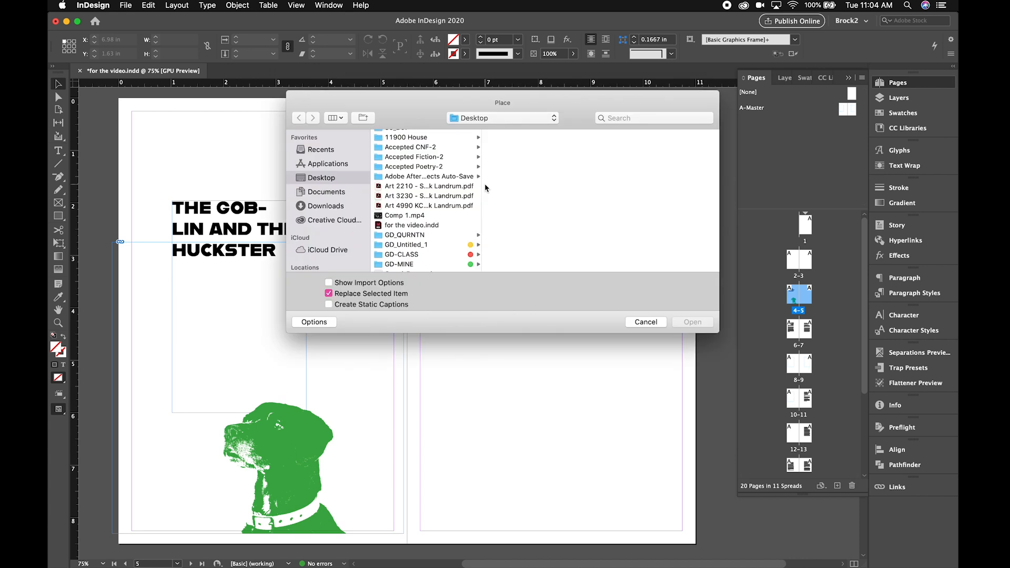
pyautogui.scroll(-10, 421, 179)
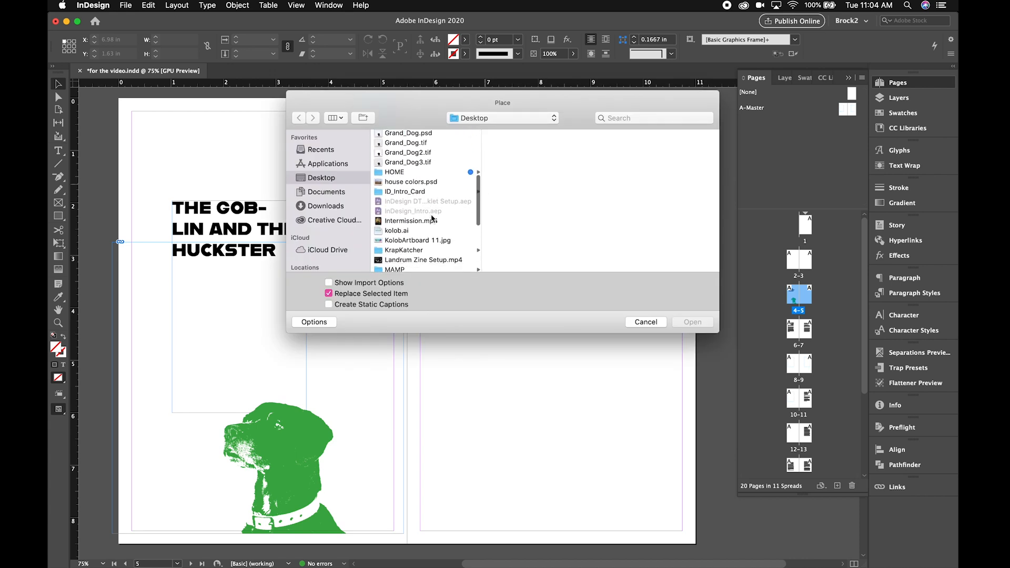
pyautogui.click(415, 162)
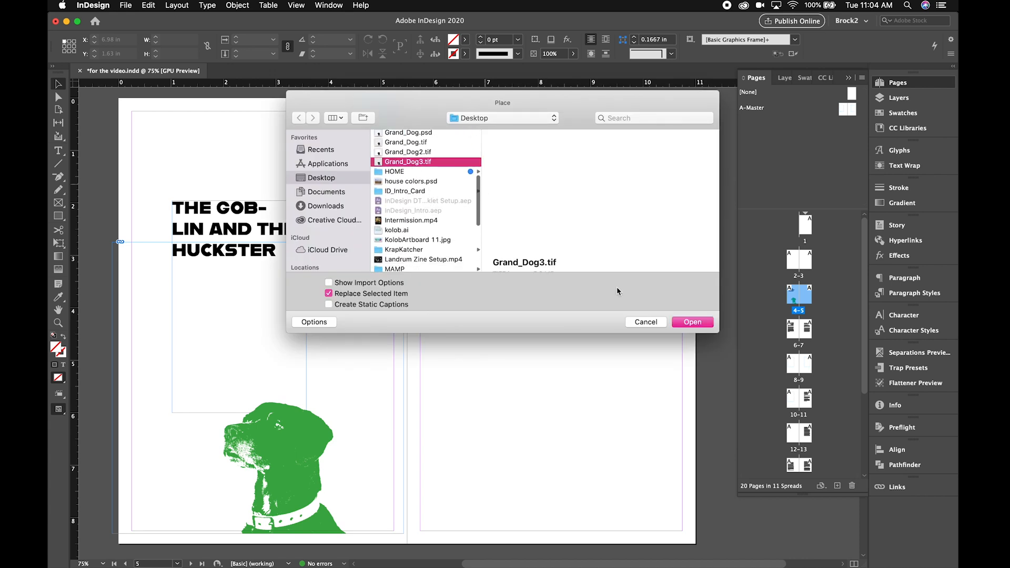
pyautogui.click(699, 323)
pyautogui.click(415, 156)
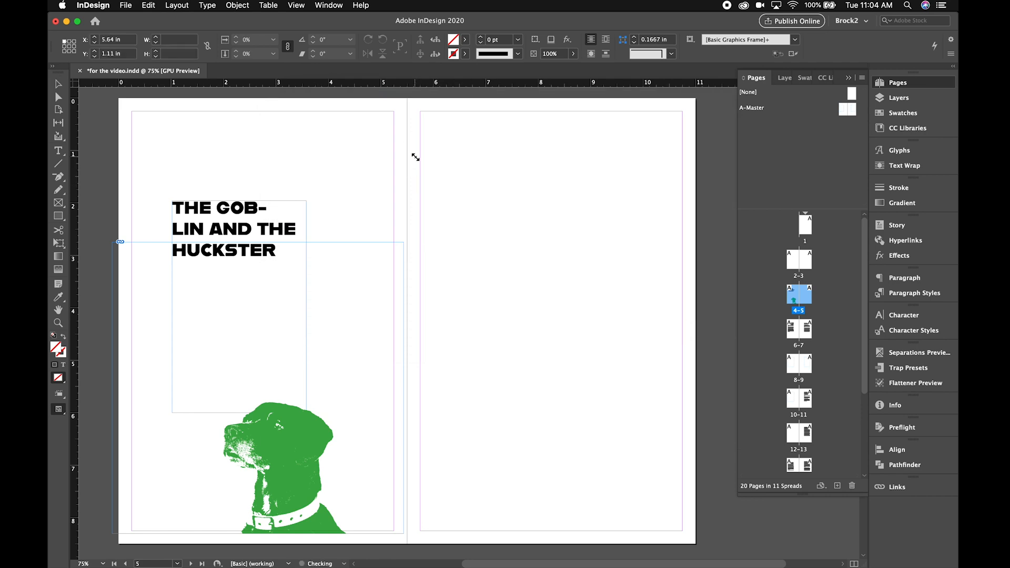
pyautogui.moveTo(450, 182); pyautogui.dragTo(428, 125)
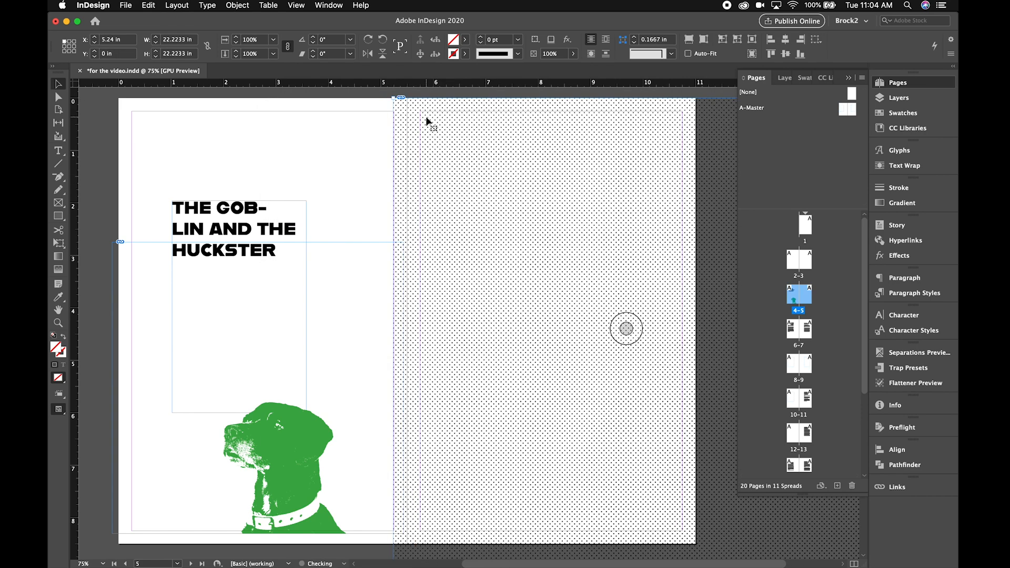
# - Scale the placed halftone dog to 25%, position it at about X 5.38 in, Y 0.77 in, and compare it with the green dog
pyautogui.click(273, 54)
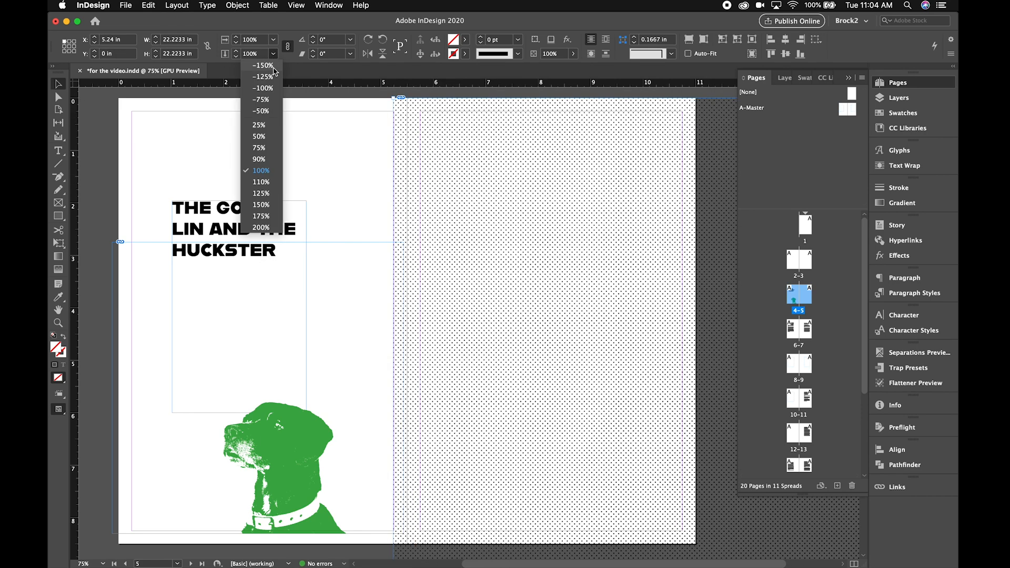
pyautogui.click(258, 125)
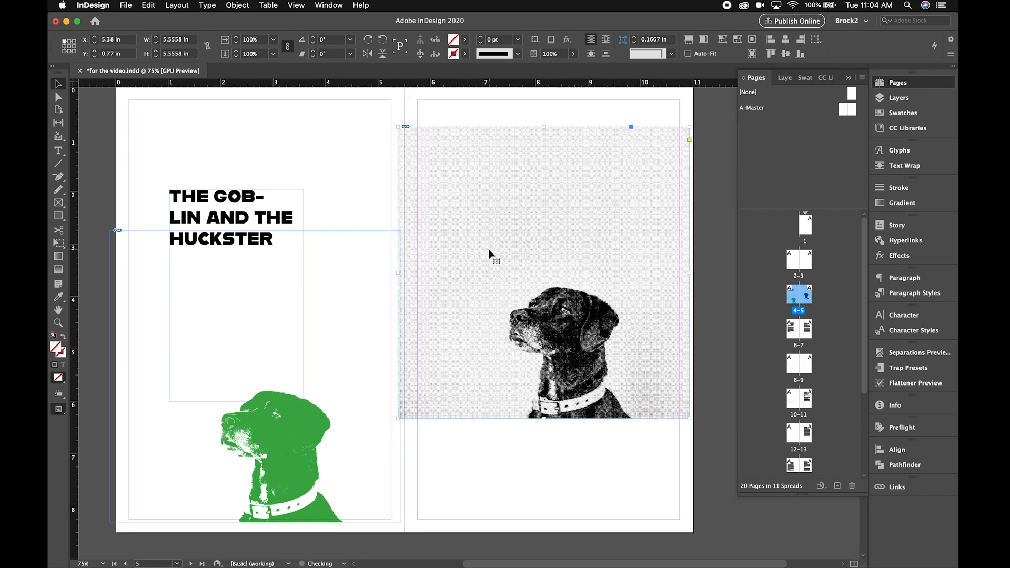
pyautogui.scroll(6, 481, 218)
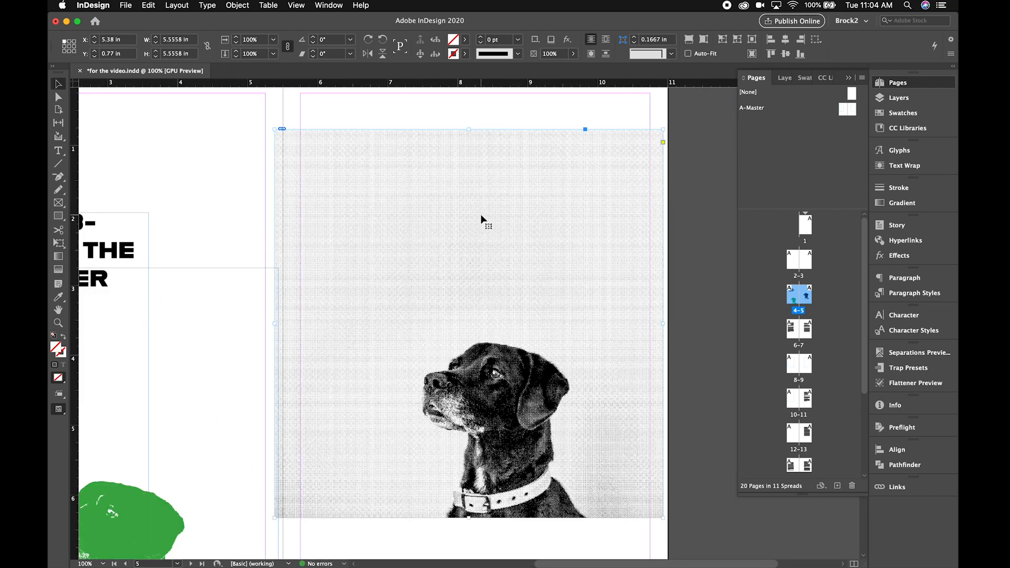
pyautogui.scroll(-5, 482, 219)
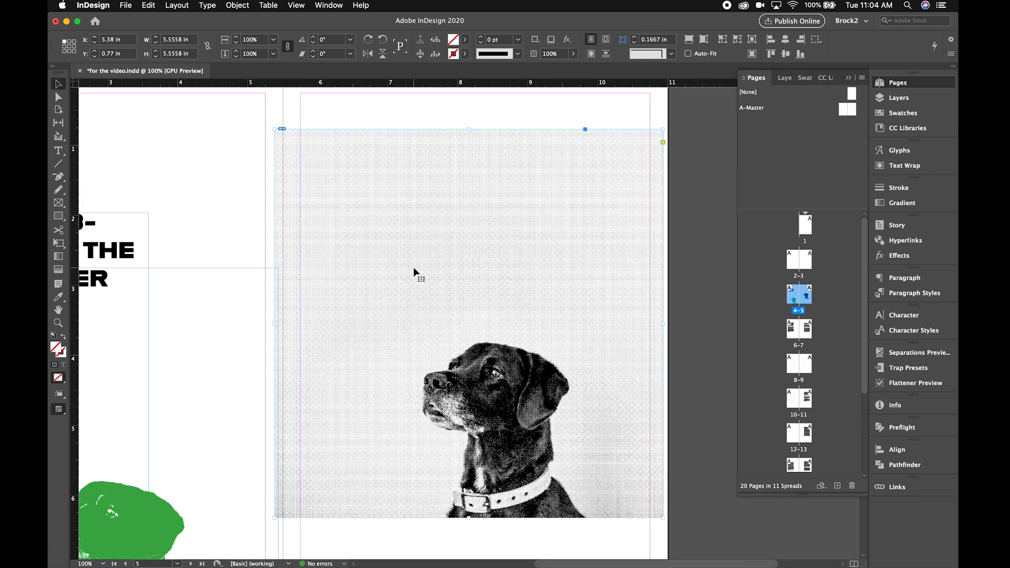
pyautogui.scroll(-6, 414, 269)
pyautogui.hscroll(-3, 414, 270)
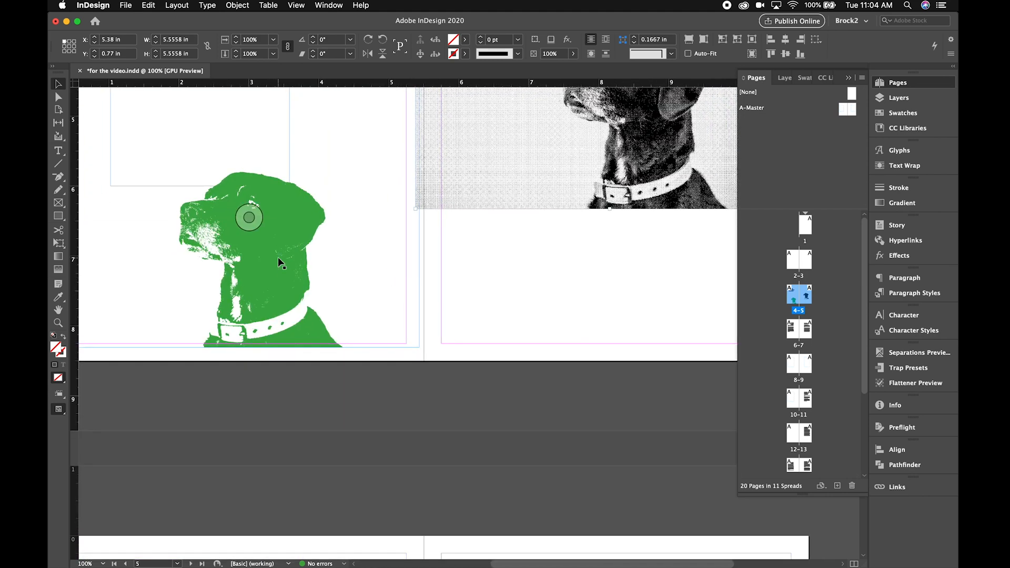
pyautogui.scroll(6, 537, 281)
pyautogui.hscroll(3, 536, 282)
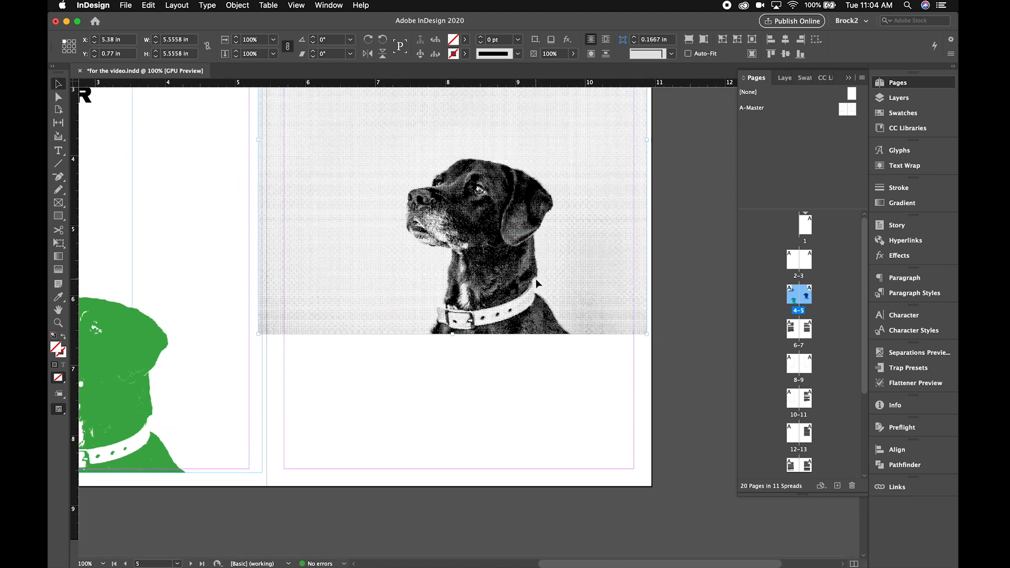
# - Try magenta, red and yellow on the halftone dog's content, settle on cyan C=100 M=0 Y=0 K=0, and deselect it
pyautogui.doubleClick(487, 492)
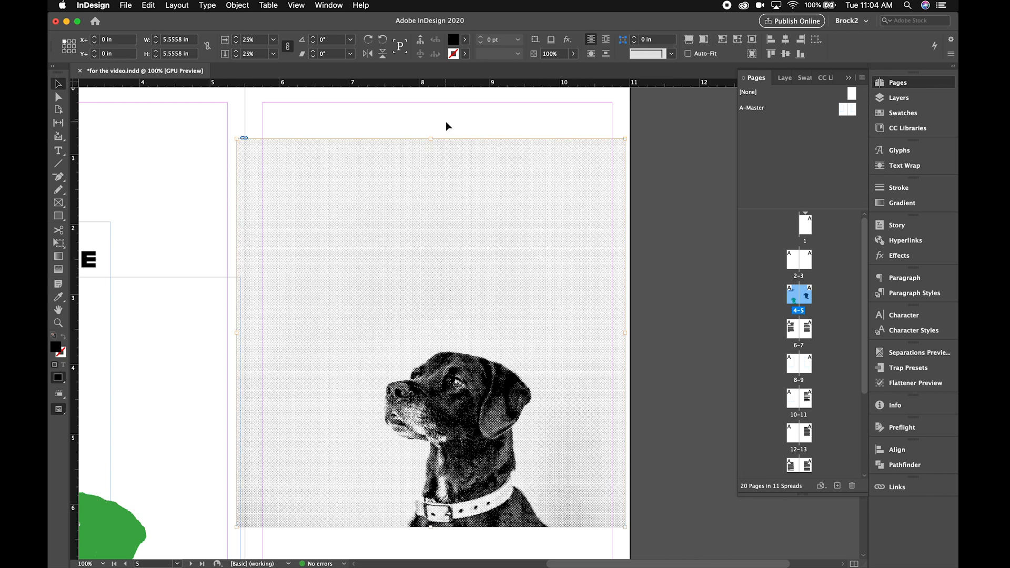
pyautogui.click(466, 40)
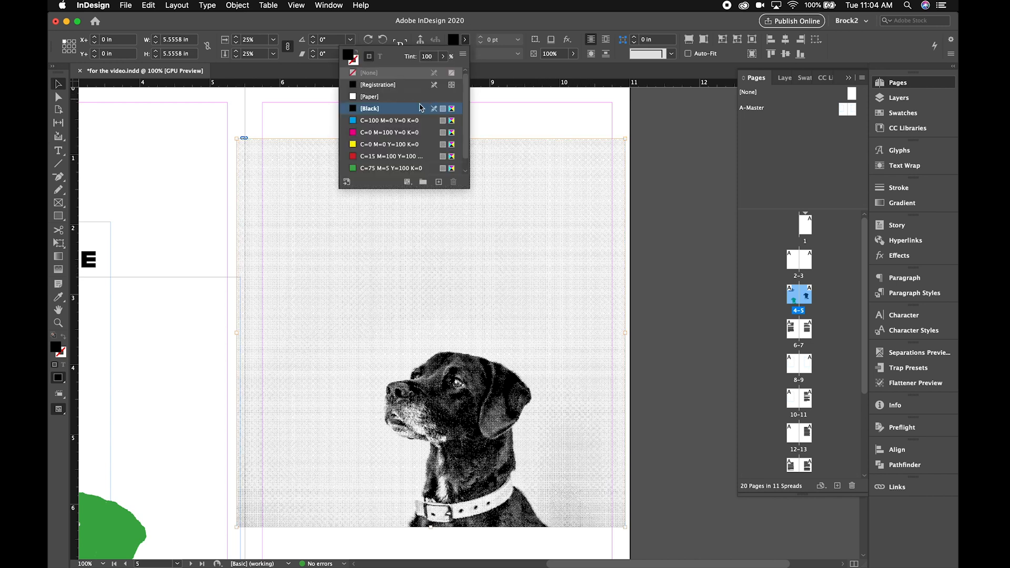
pyautogui.click(402, 132)
pyautogui.click(400, 156)
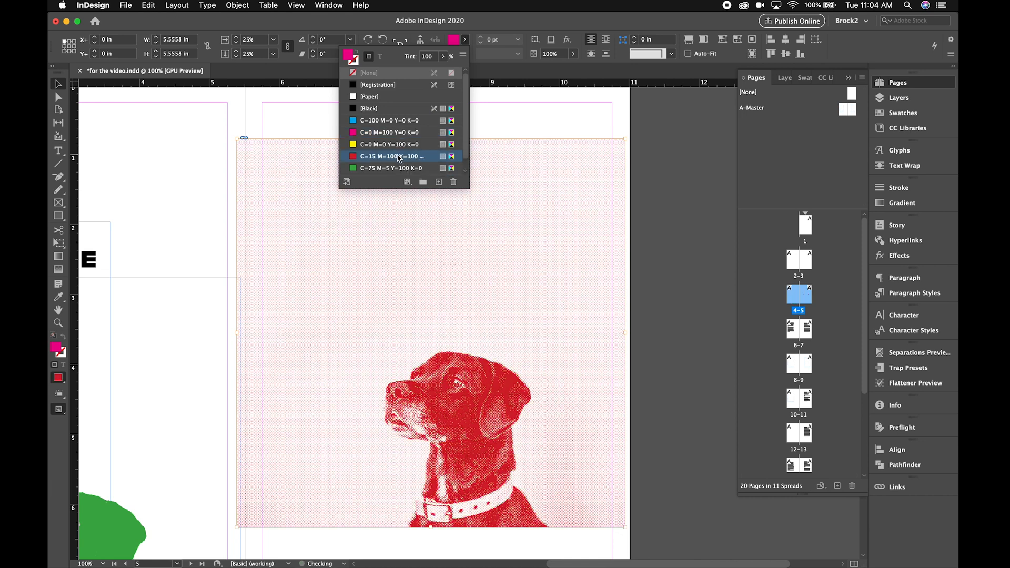
pyautogui.click(392, 144)
pyautogui.click(388, 121)
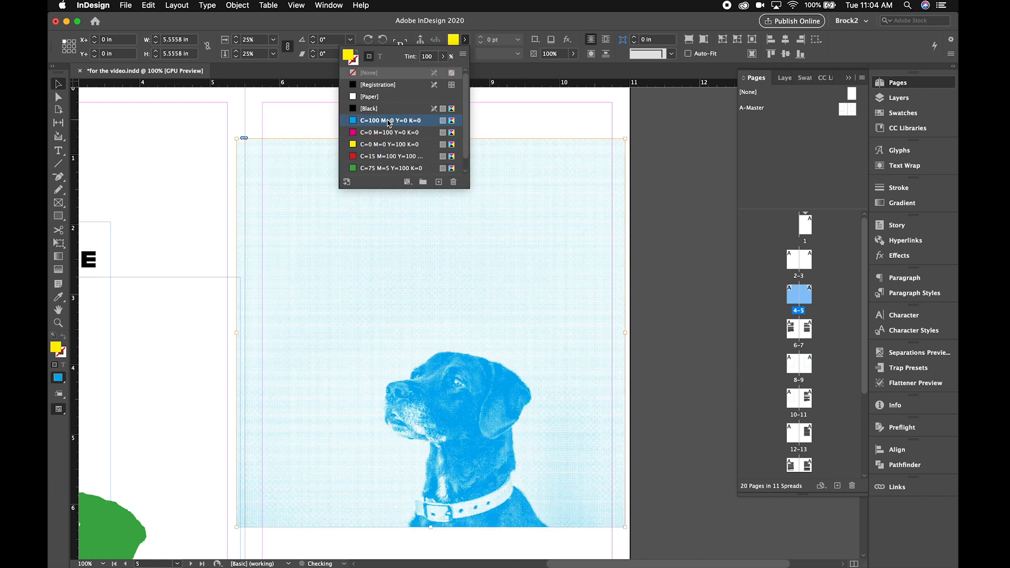
pyautogui.click(570, 111)
pyautogui.click(569, 111)
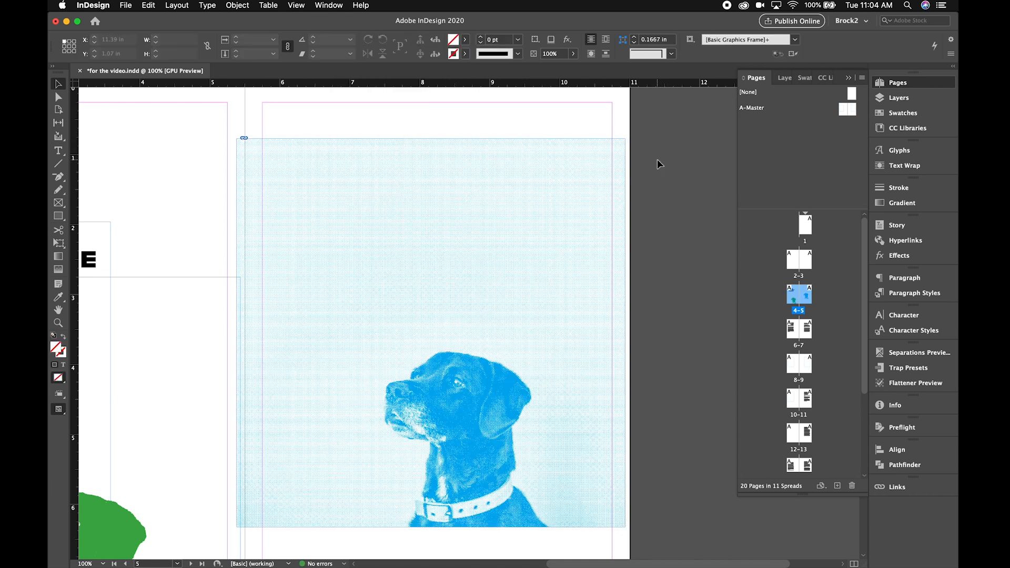
# - Move the cyan halftone dog partly over the green dog, then back towards page 5 at about X 3.47 in, Y 2.09 in
pyautogui.scroll(-10, 659, 247)
pyautogui.hscroll(-4, 658, 247)
pyautogui.scroll(5, 388, 282)
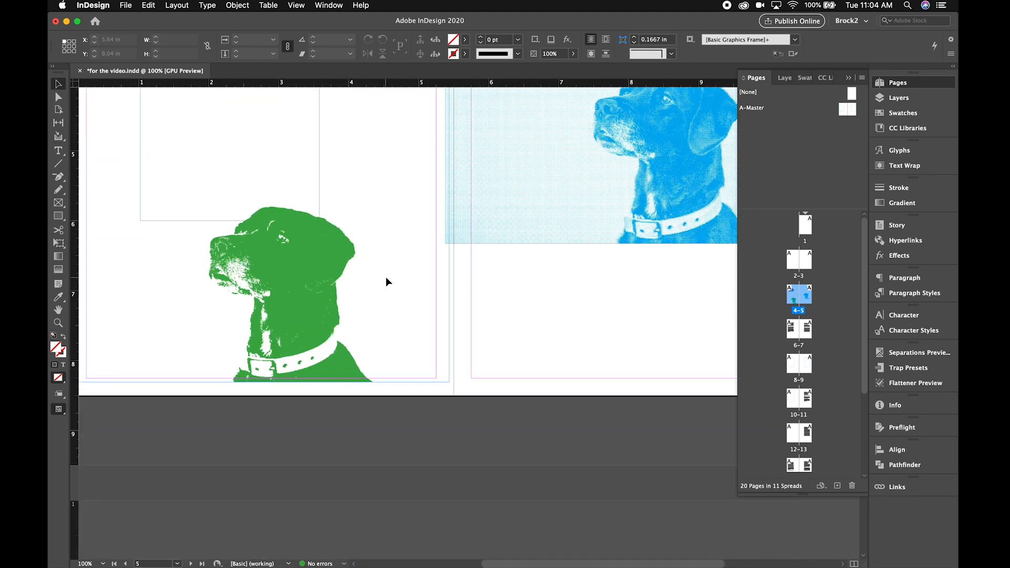
pyautogui.moveTo(562, 236); pyautogui.dragTo(382, 343)
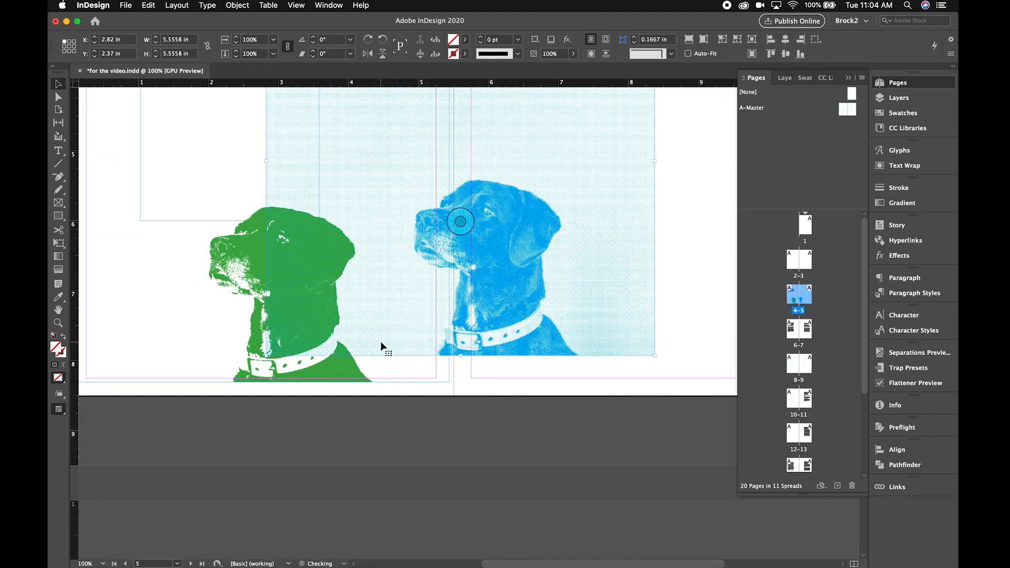
pyautogui.moveTo(377, 289); pyautogui.dragTo(360, 341)
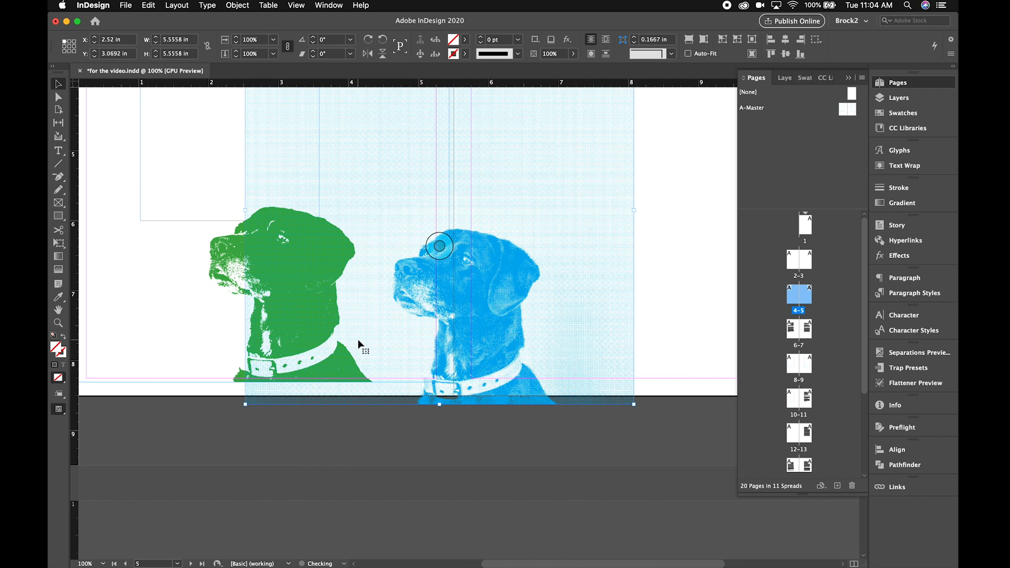
pyautogui.moveTo(438, 342); pyautogui.dragTo(555, 246)
pyautogui.hscroll(-3, 556, 247)
pyautogui.scroll(-2, 557, 247)
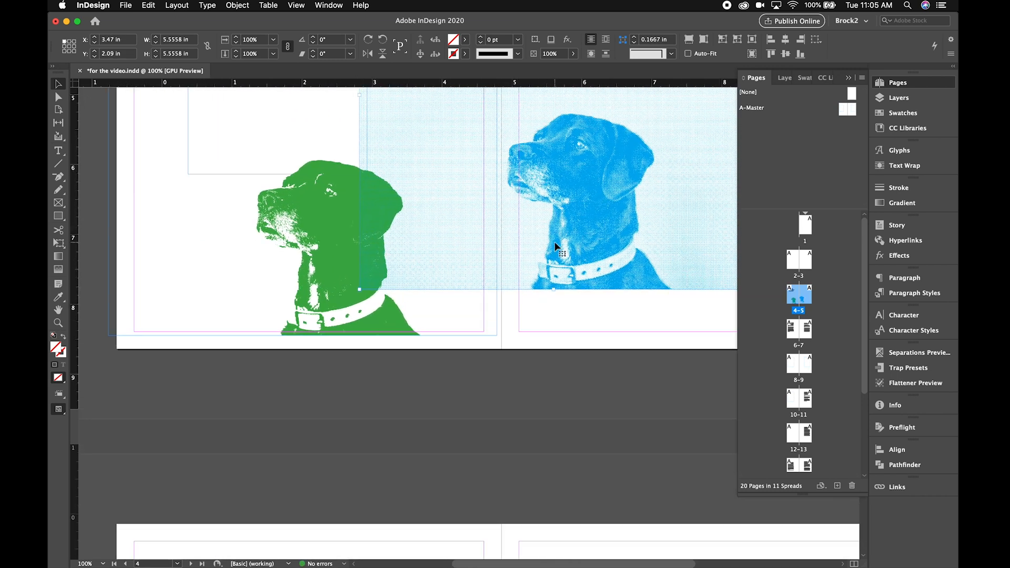
# - Duplicate the cyan halftone dog with a slight horizontal offset, placing the copy at about X 3.69 in, Y 2.09 in
pyautogui.hscroll(10, 557, 247)
pyautogui.scroll(3, 556, 247)
pyautogui.moveTo(330, 248); pyautogui.dragTo(346, 247)
pyautogui.press('Delete')
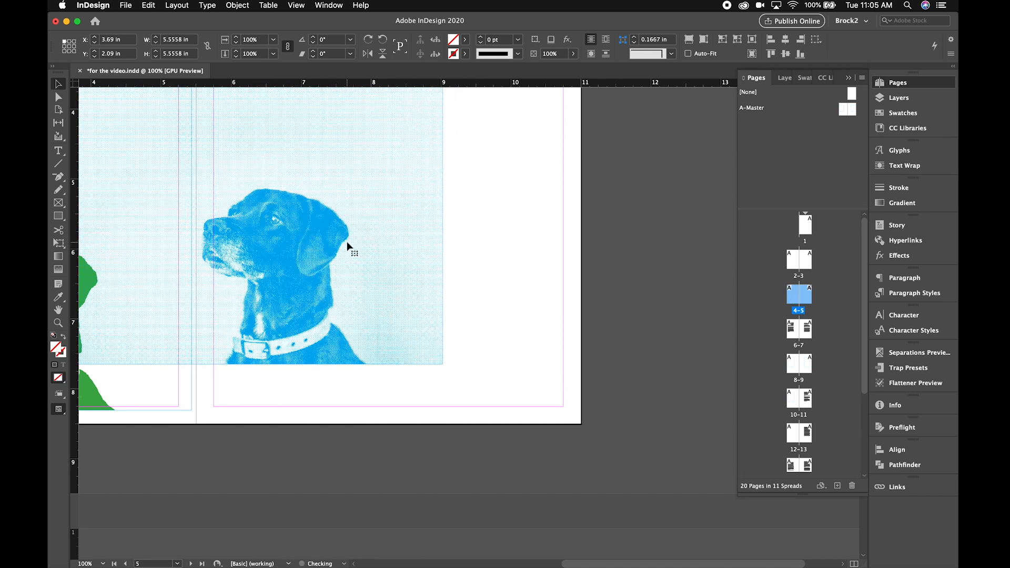
pyautogui.moveTo(335, 234); pyautogui.dragTo(350, 235)
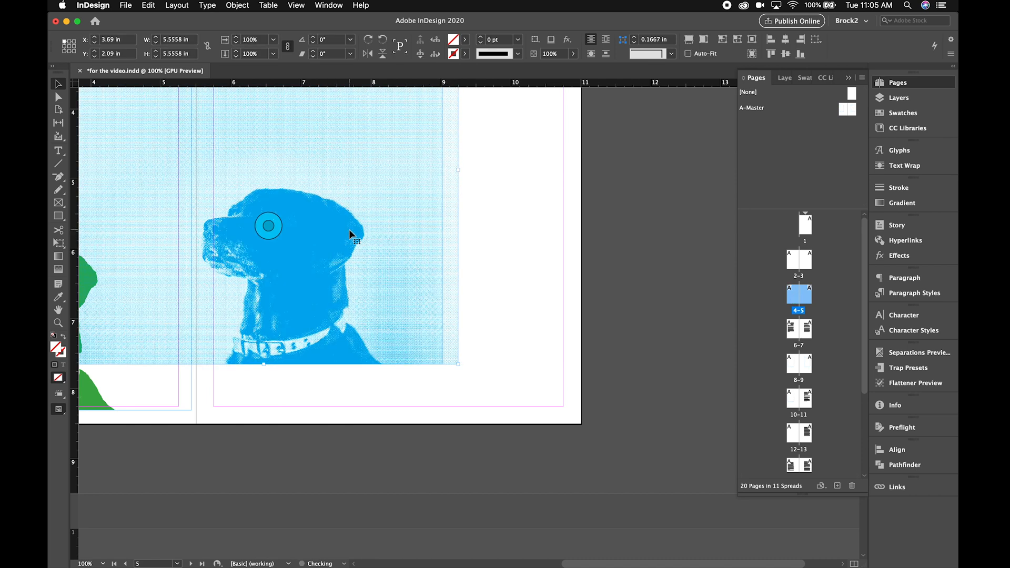
# - Recolour the duplicate dog's content magenta C=0 M=100 Y=0 K=0 and shift the copy to about X 3.42 in, Y 2.04 in
pyautogui.doubleClick(395, 166)
pyautogui.click(466, 40)
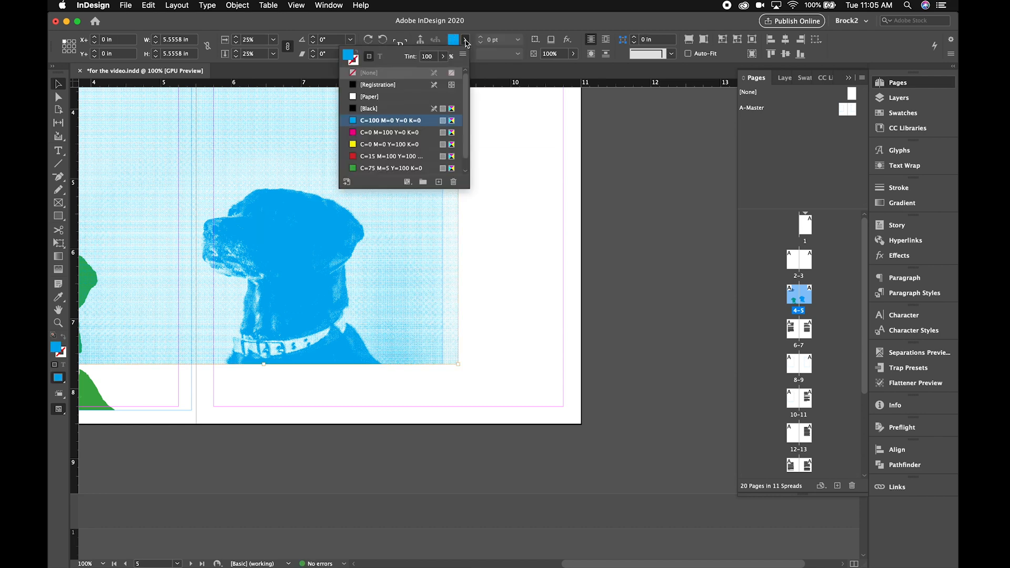
pyautogui.click(383, 132)
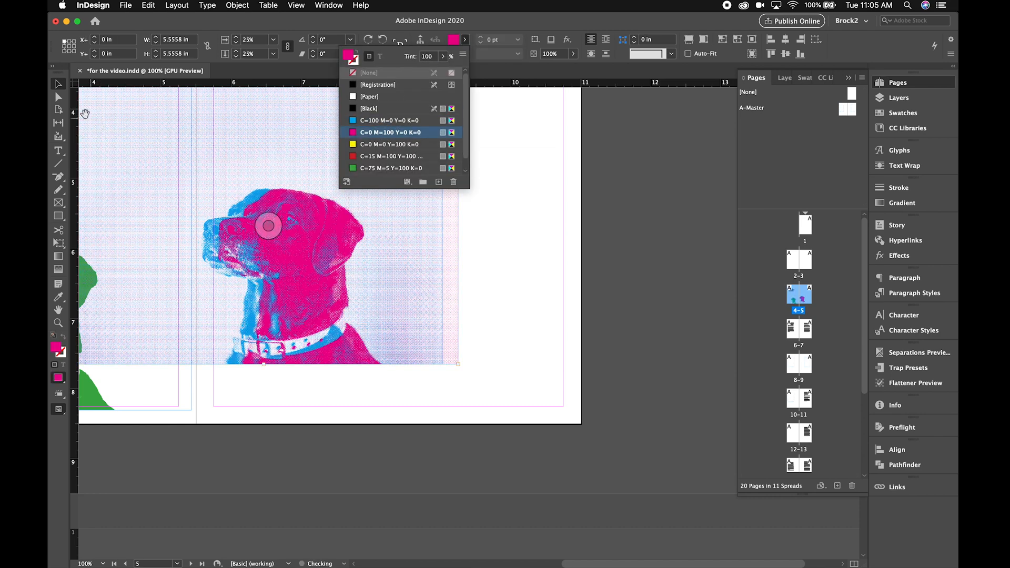
pyautogui.click(496, 245)
pyautogui.click(394, 233)
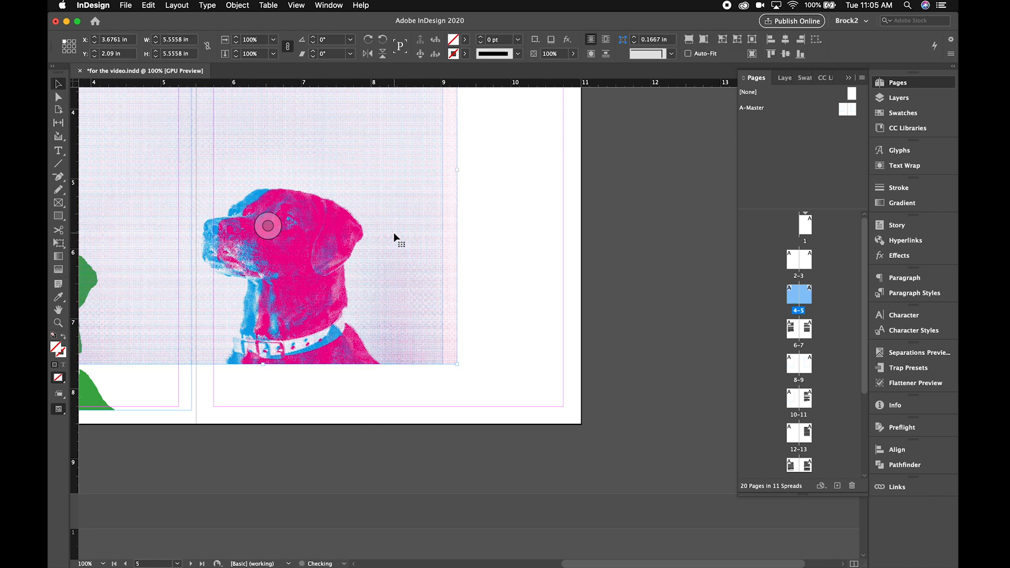
pyautogui.moveTo(394, 237)
pyautogui.mouseDown()
pyautogui.moveTo(370, 257)
pyautogui.moveTo(360, 249)
pyautogui.moveTo(368, 228)
pyautogui.moveTo(382, 246)
pyautogui.mouseUp()
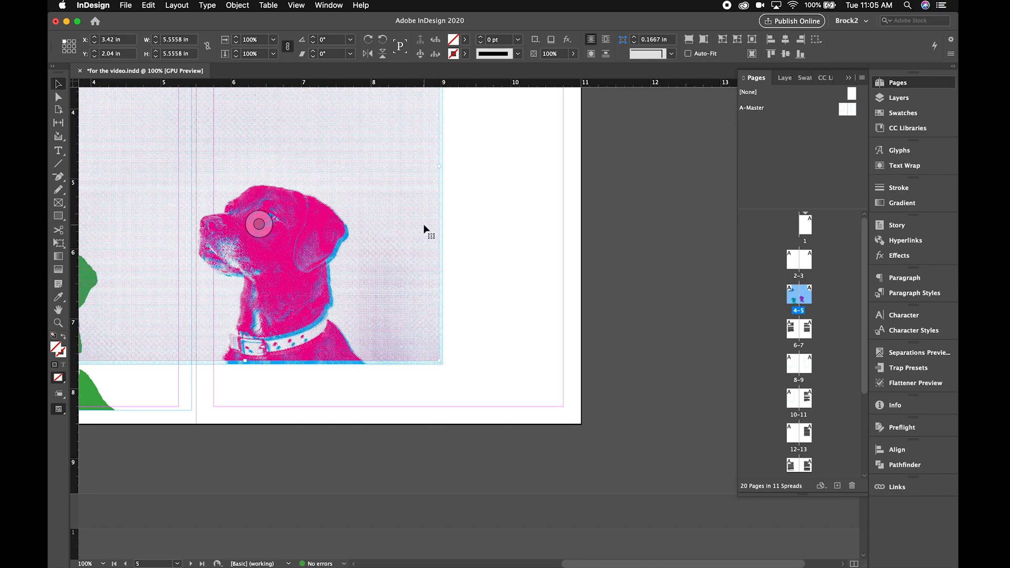
# - Examine at up to 800% how the cyan and magenta halftone dots overlap each other and the green bitmap dog
pyautogui.press('super+=')
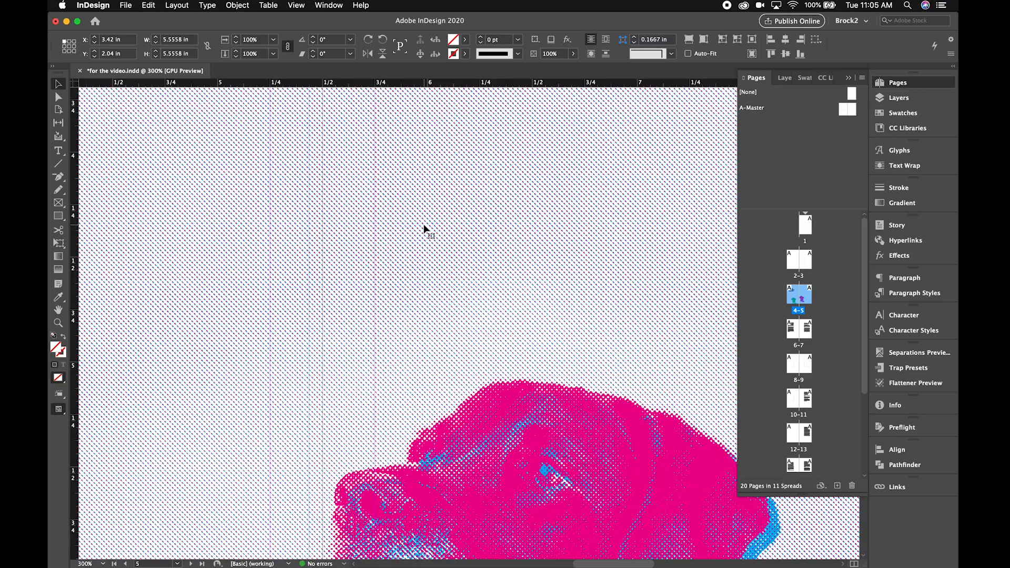
pyautogui.scroll(10, 424, 229)
pyautogui.hscroll(-8, 424, 230)
pyautogui.scroll(-20, 424, 229)
pyautogui.scroll(6, 424, 229)
pyautogui.scroll(3, 424, 230)
pyautogui.hscroll(1, 424, 229)
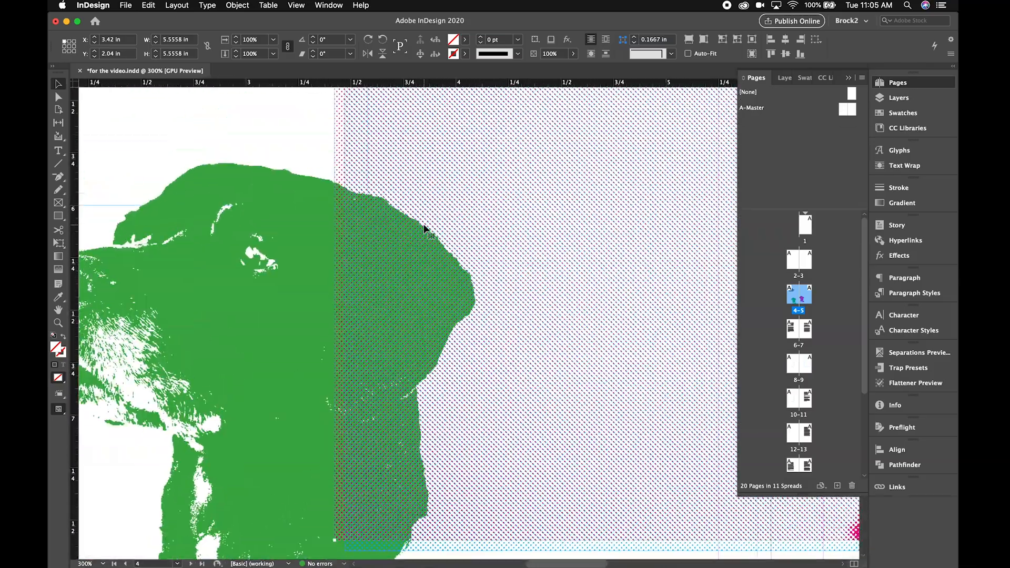
pyautogui.hscroll(15, 424, 229)
pyautogui.scroll(5, 424, 229)
pyautogui.press('super+=')
pyautogui.press('super+=')
pyautogui.press('super+=')
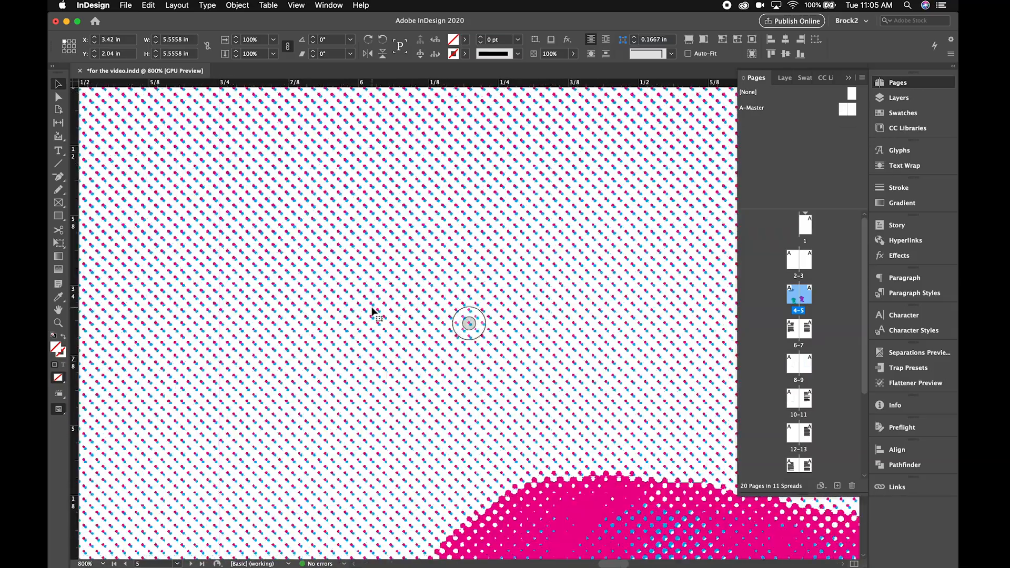
pyautogui.scroll(-12, 372, 311)
pyautogui.hscroll(-10, 372, 311)
pyautogui.hscroll(-15, 372, 311)
pyautogui.scroll(-3, 371, 311)
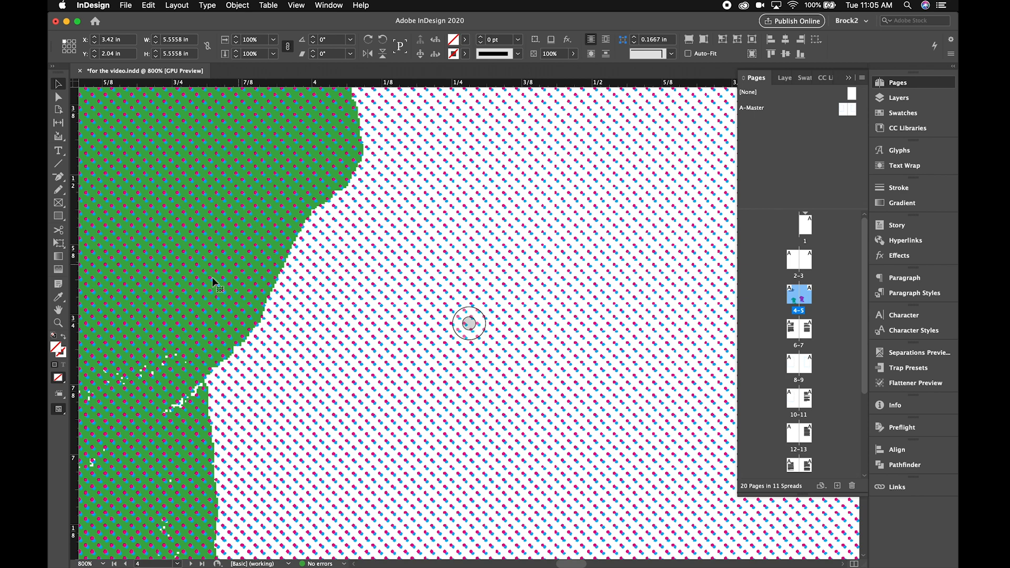
pyautogui.press('super+1')
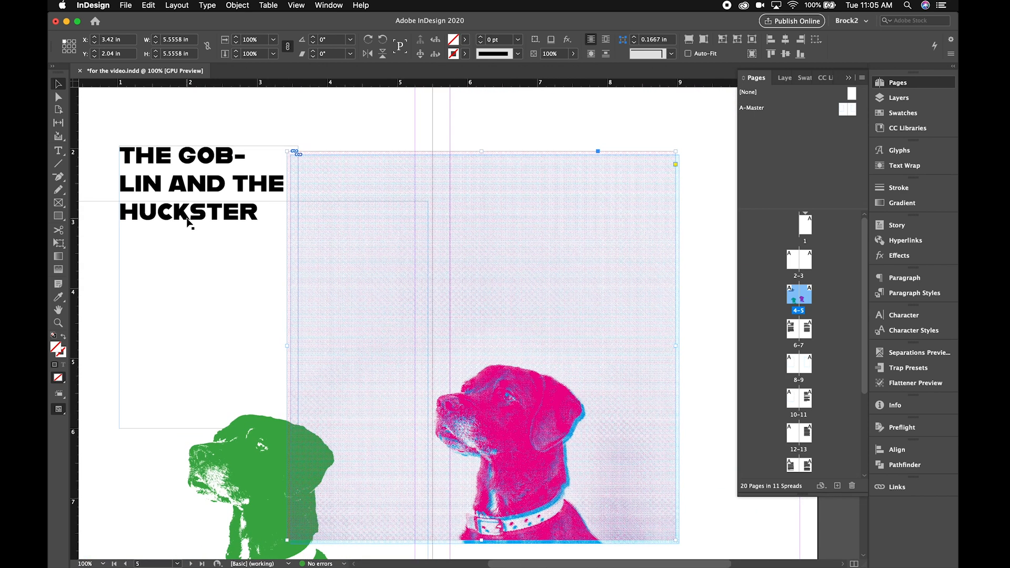